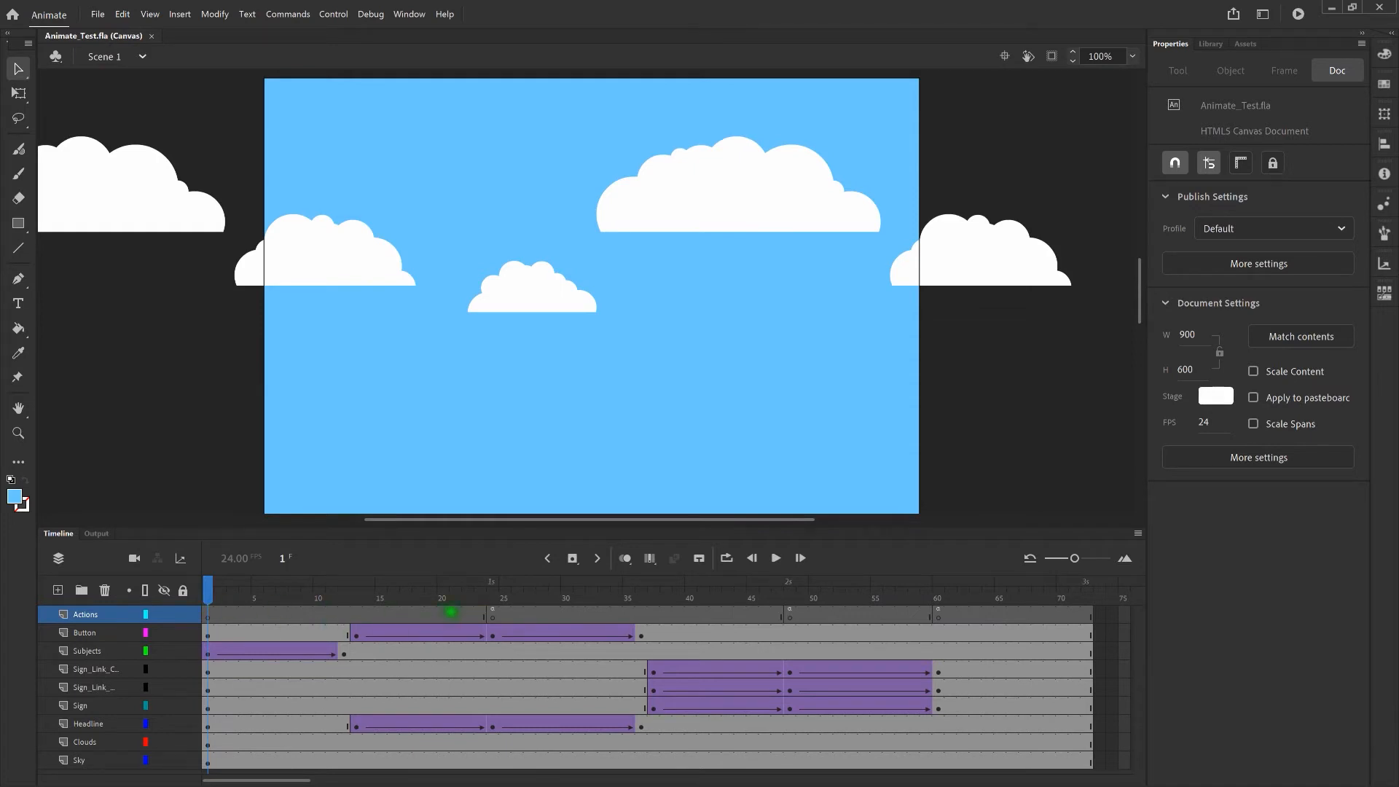
- At frame 24, convert the CLICK HERE graphic to a Button symbol named Button1
left_click(491, 594)
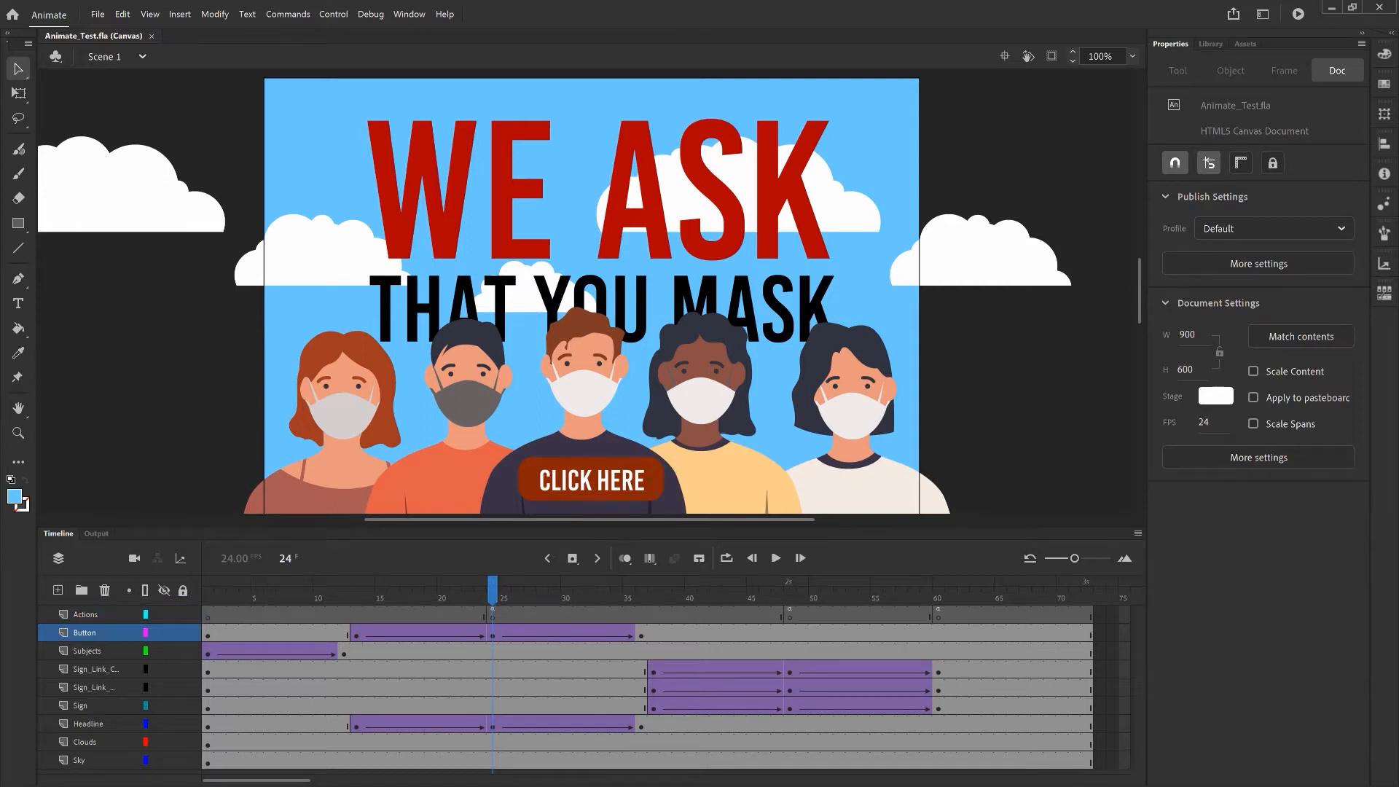
left_click(658, 468)
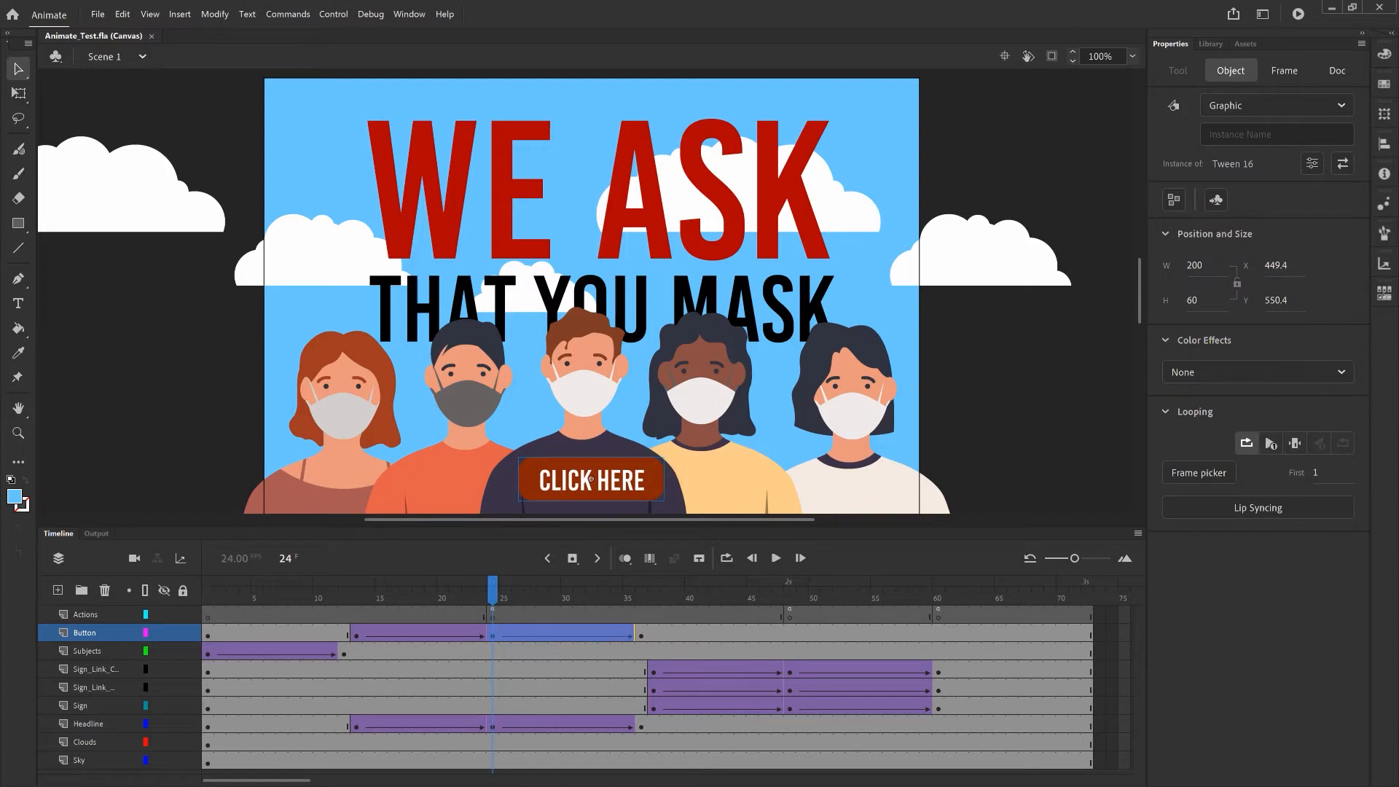
right_click(657, 468)
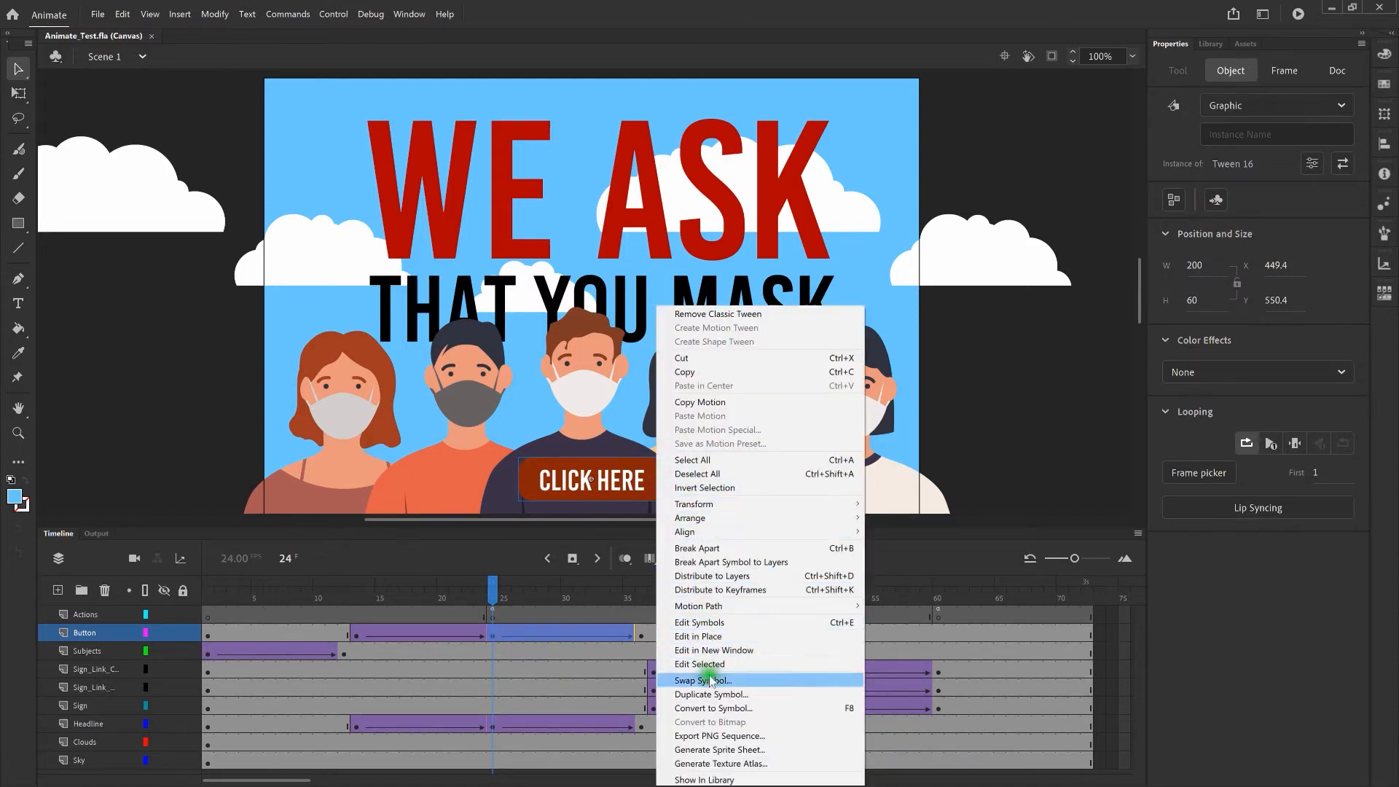
left_click(722, 703)
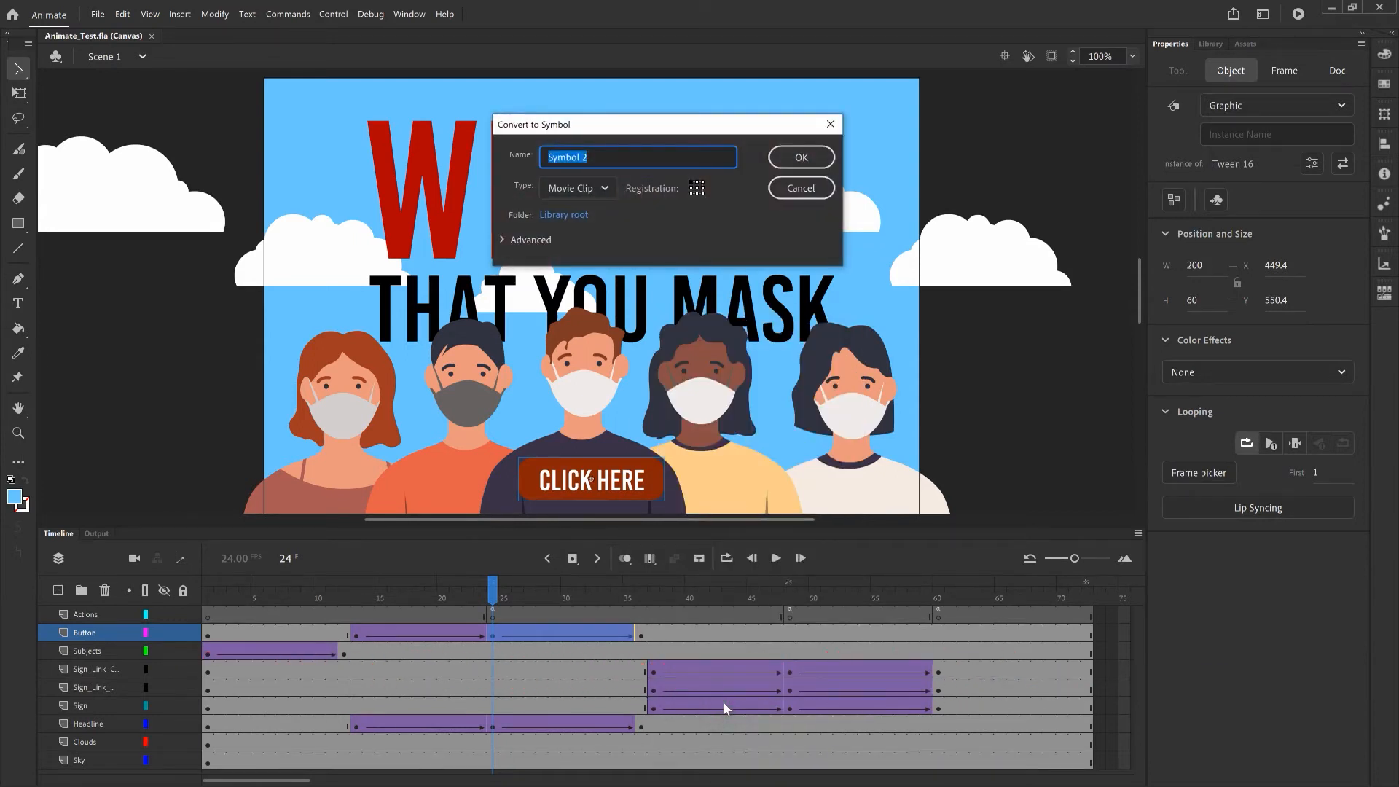
type("Button1")
left_click(608, 189)
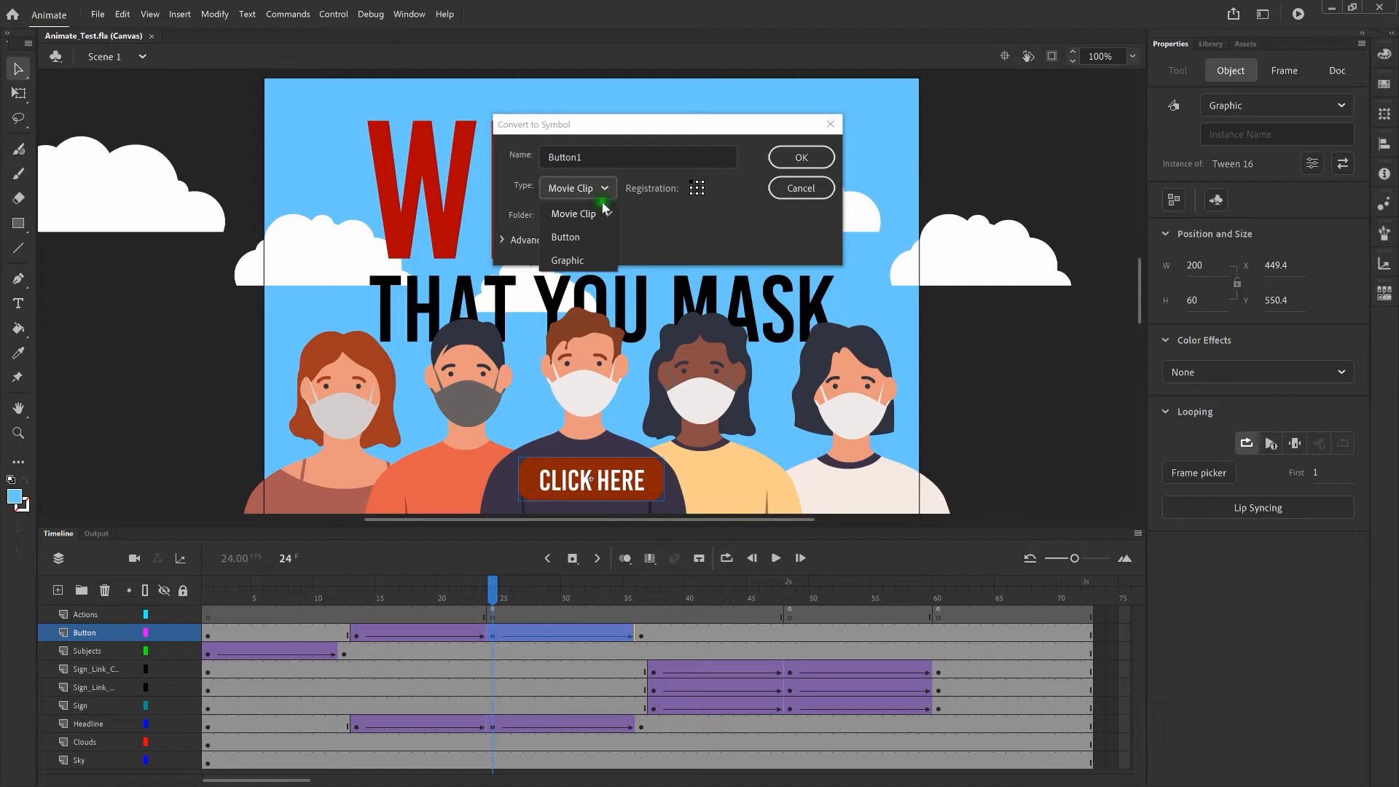
left_click(582, 235)
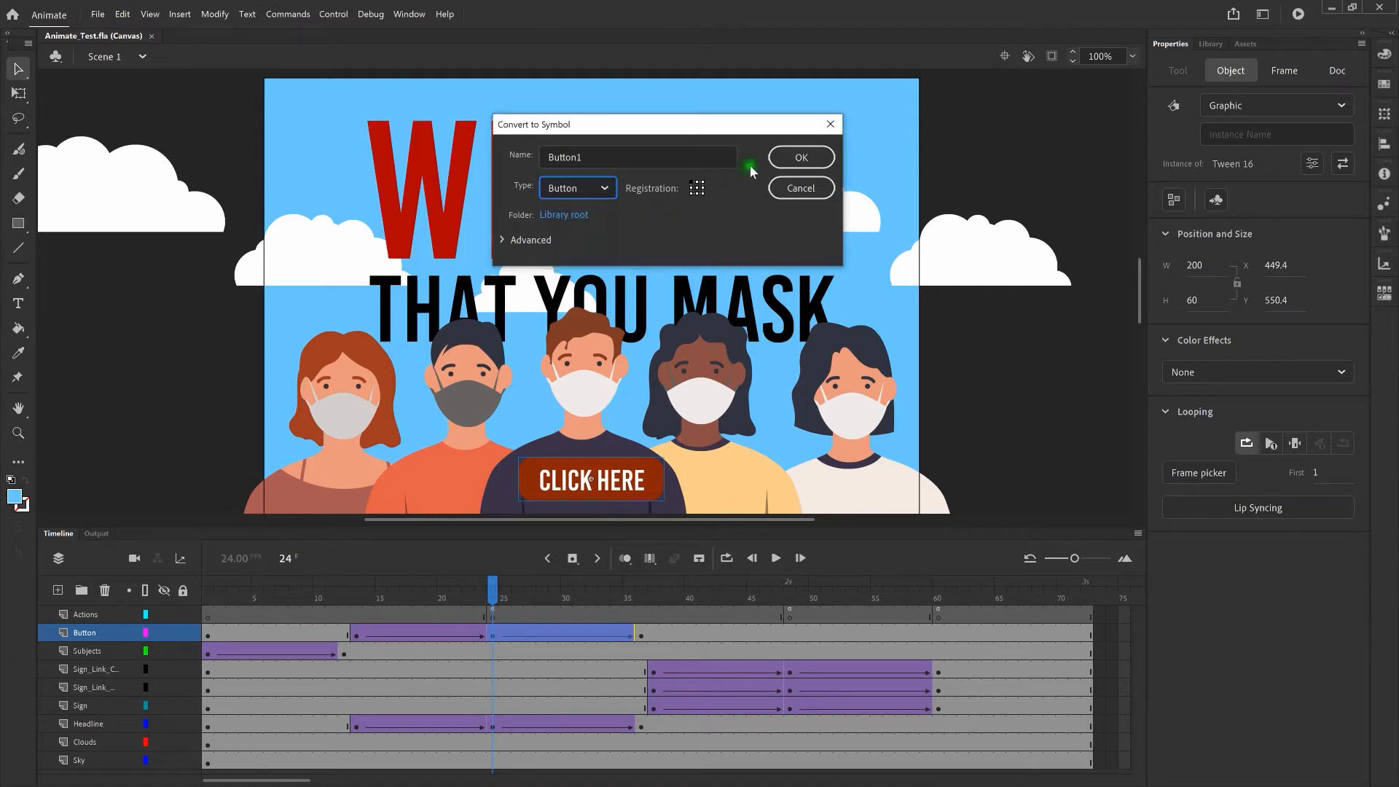
left_click(800, 158)
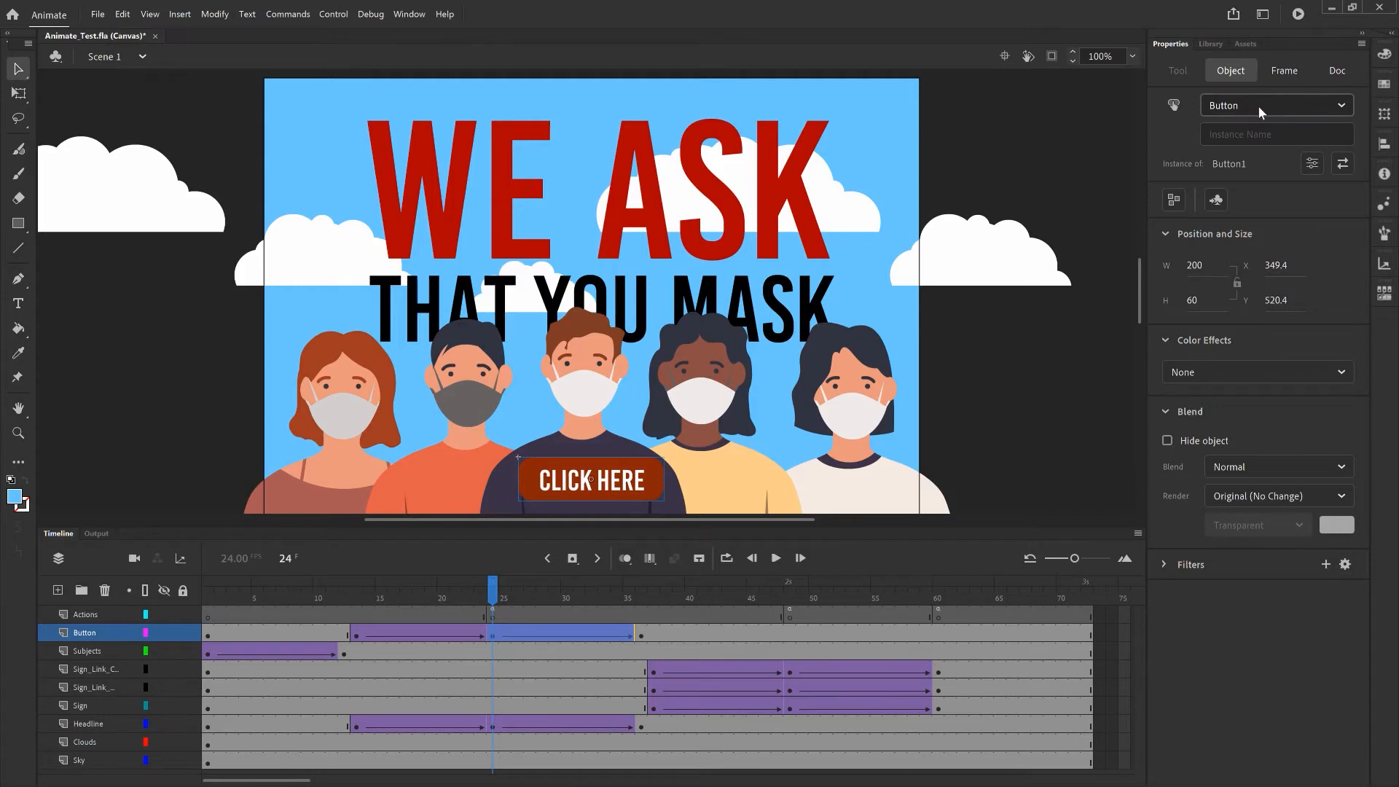
- Give the CLICK HERE button the instance name Button1
left_click(1258, 133)
key("Escape")
left_click(1266, 135)
type("Button1")
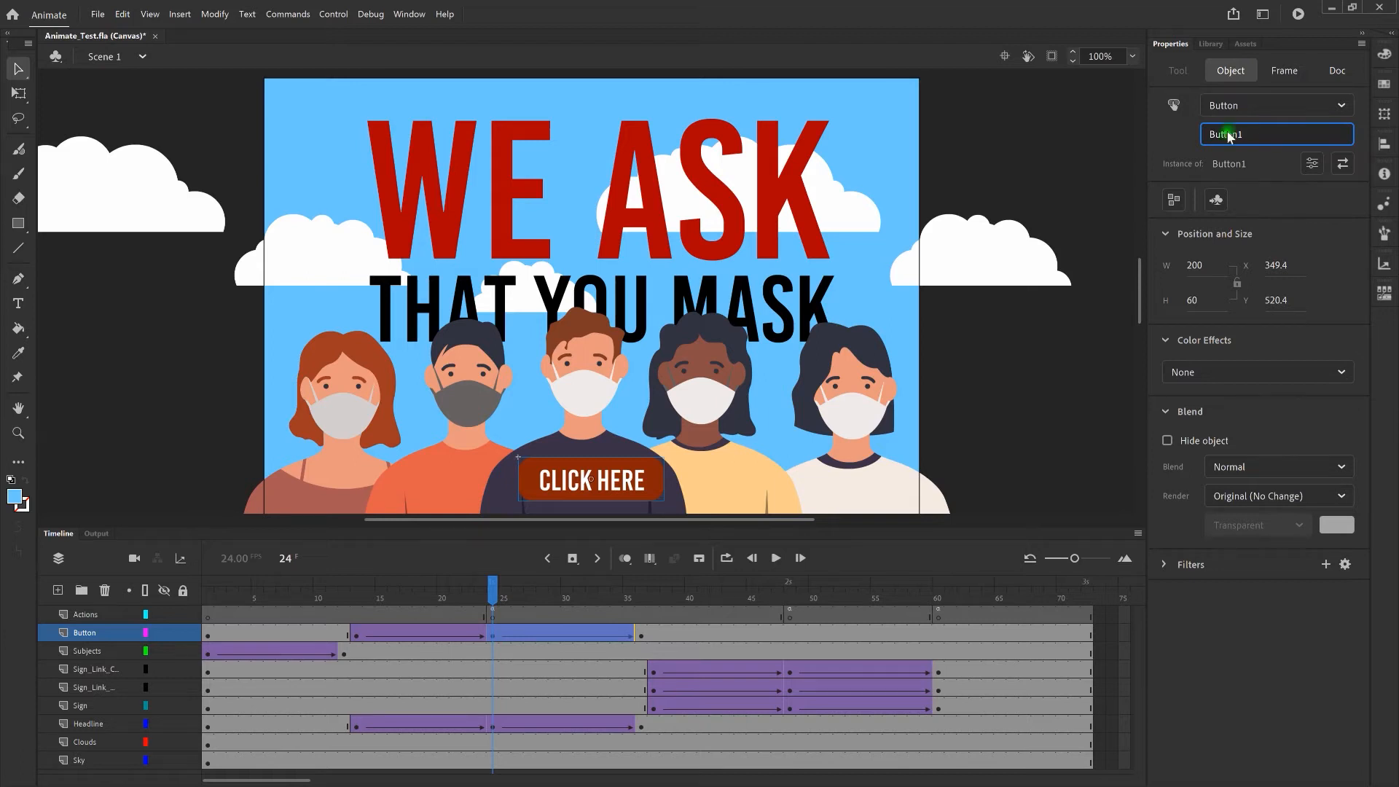
left_click(1184, 135)
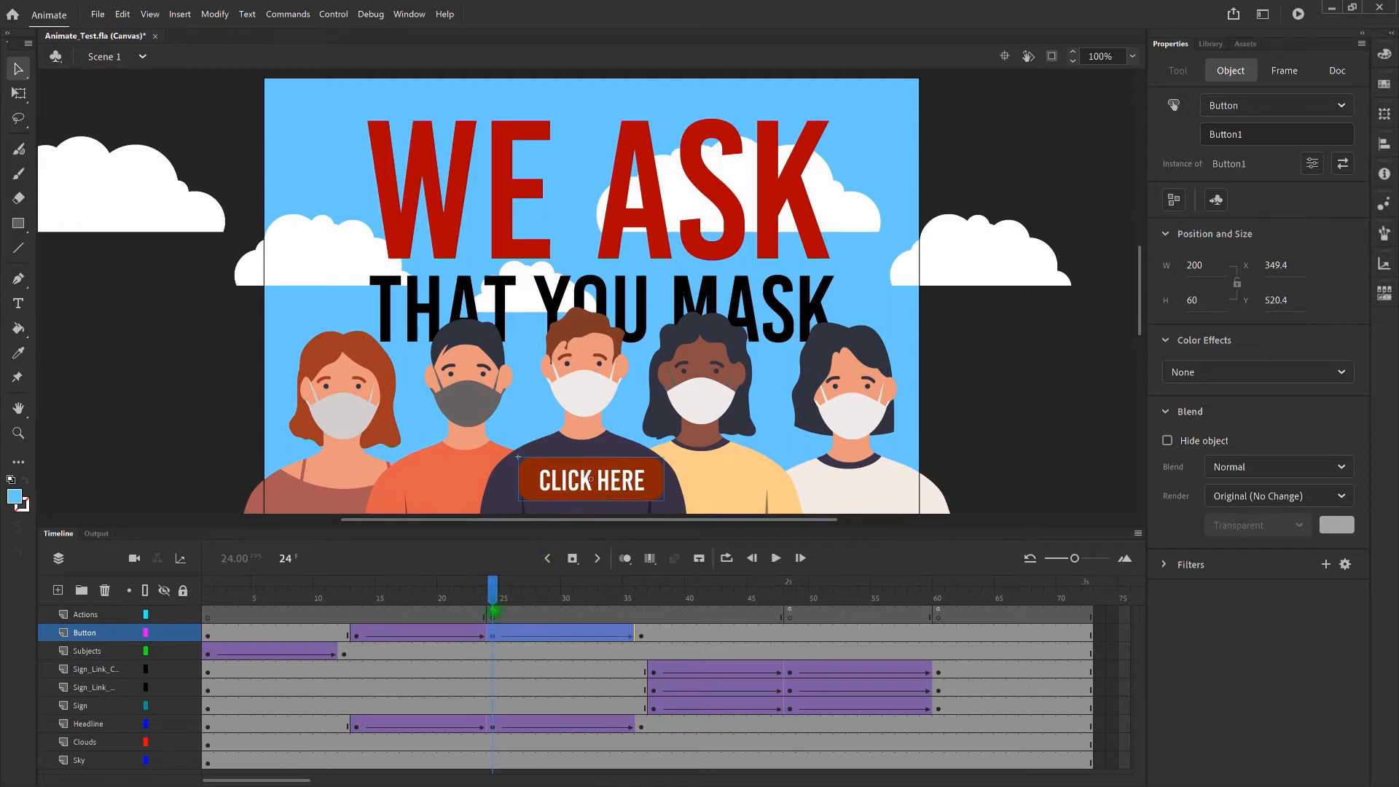
- In the action wizard for frame 24 of the Actions layer, set Go to frame number and Play on this timeline with frame 25
left_click(492, 615)
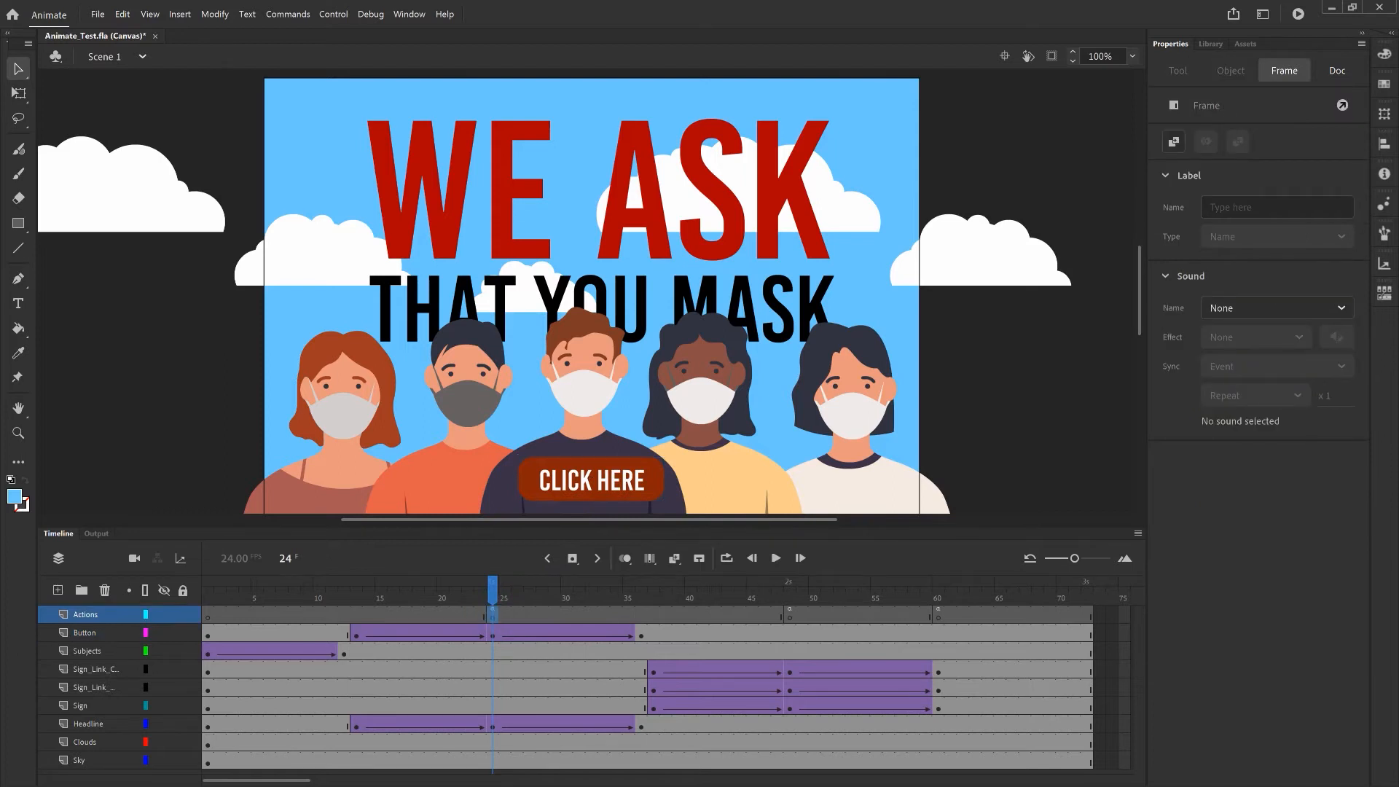
right_click(493, 615)
left_click(492, 615)
right_click(492, 614)
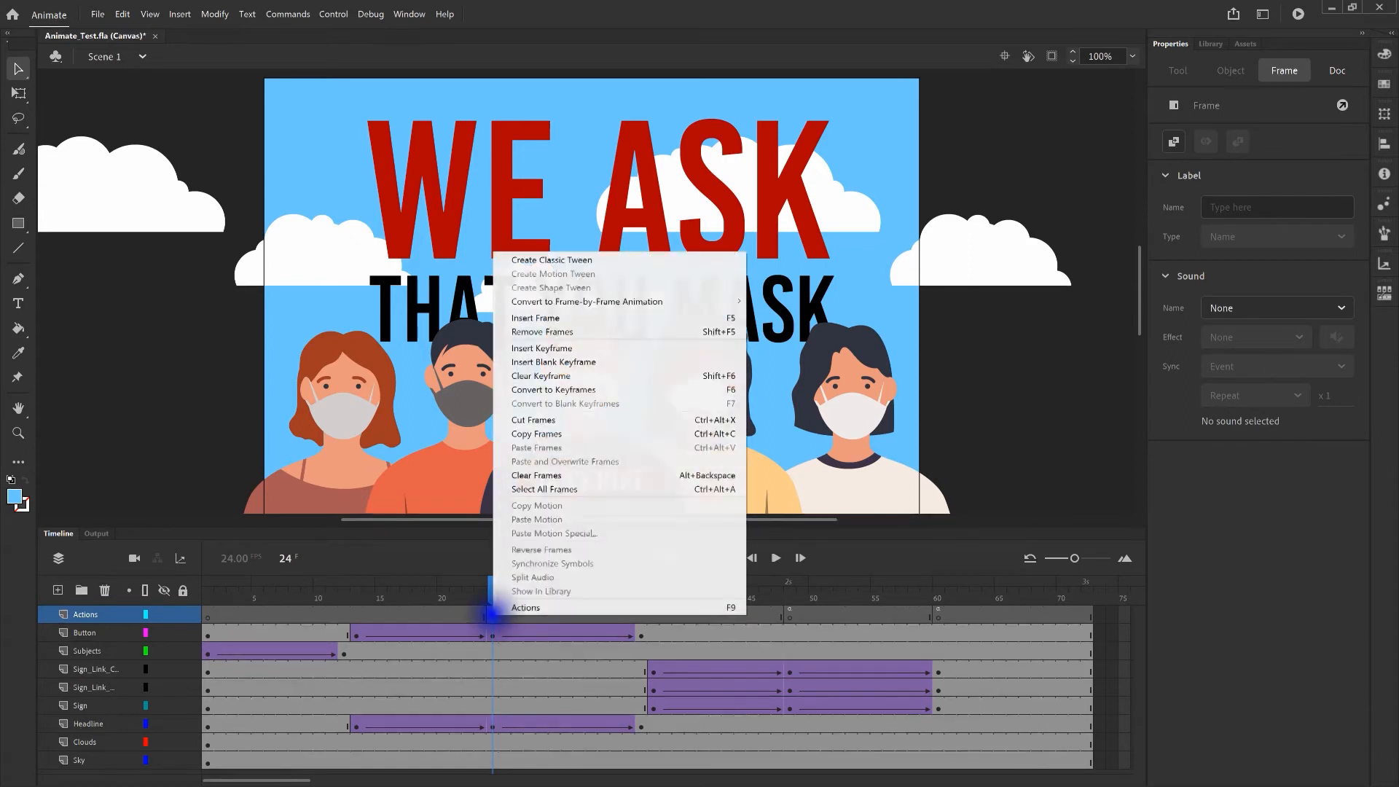
left_click(530, 607)
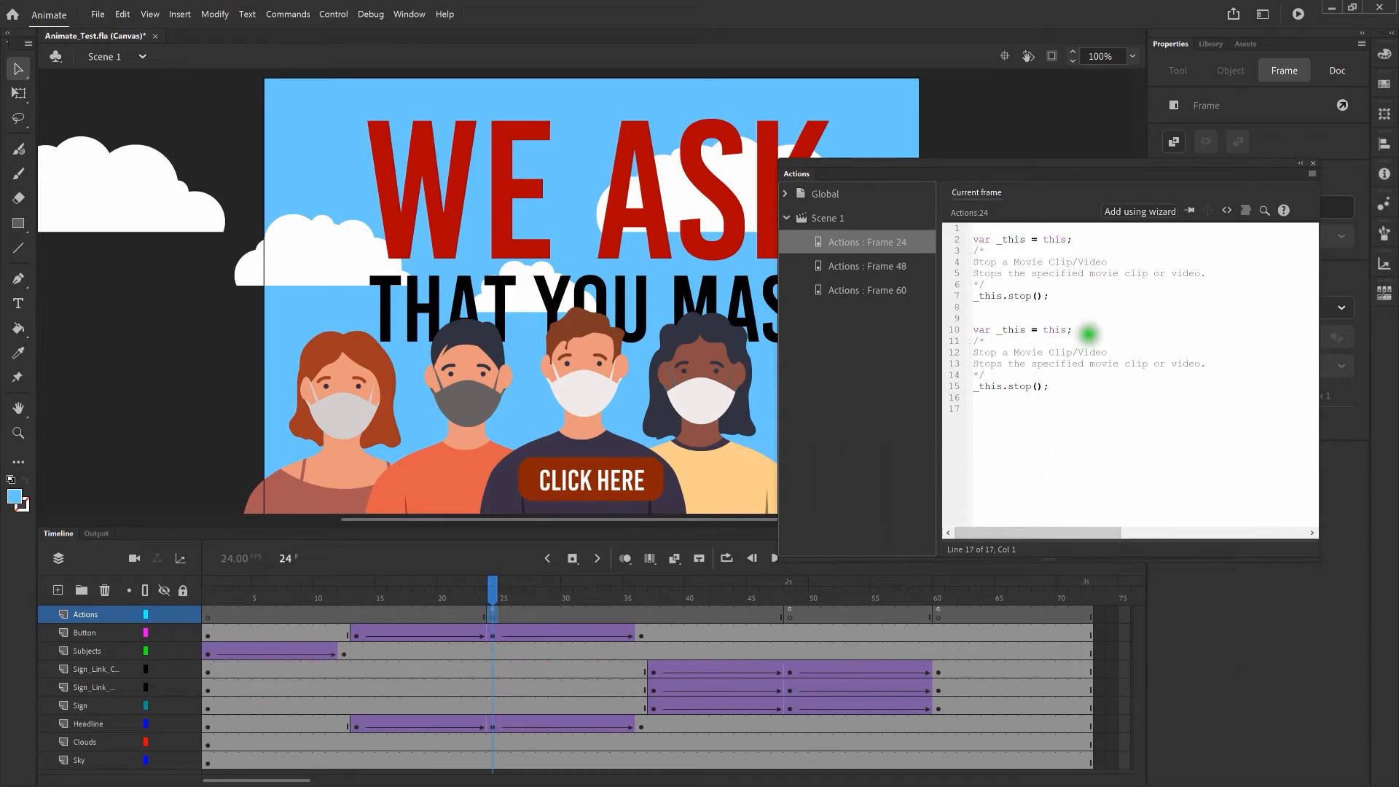
left_click(1162, 213)
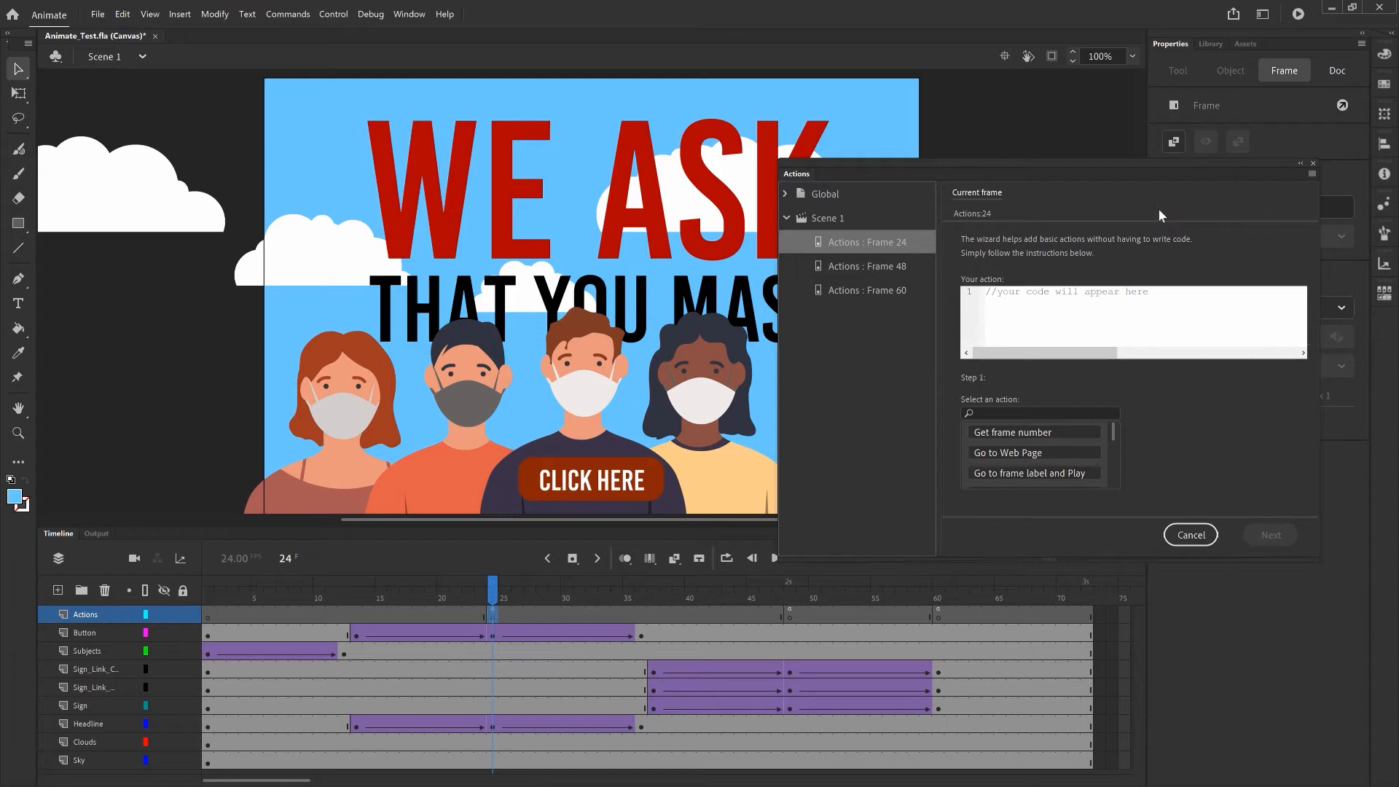
left_click(1116, 435)
left_click_drag(1116, 431, 1110, 443)
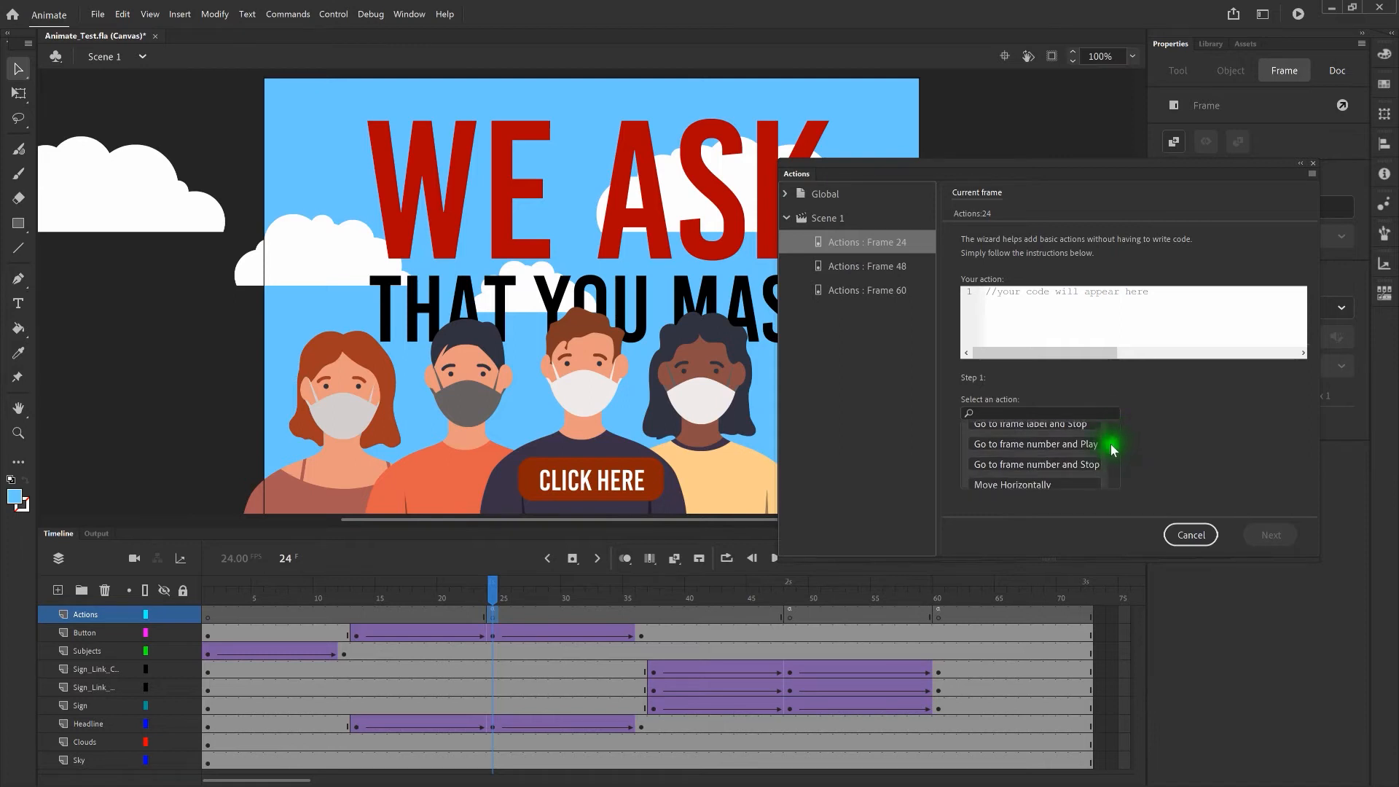
left_click(1086, 447)
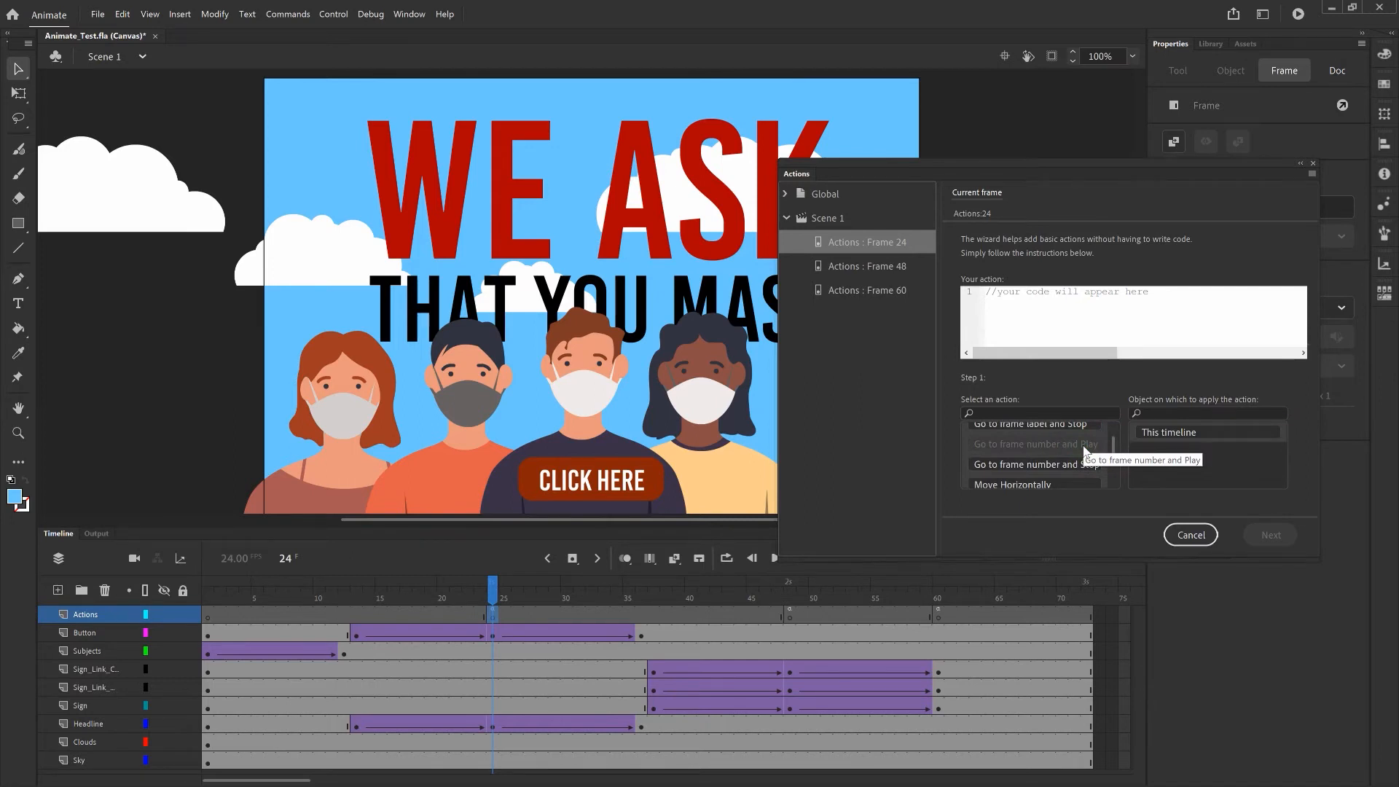
left_click(1227, 434)
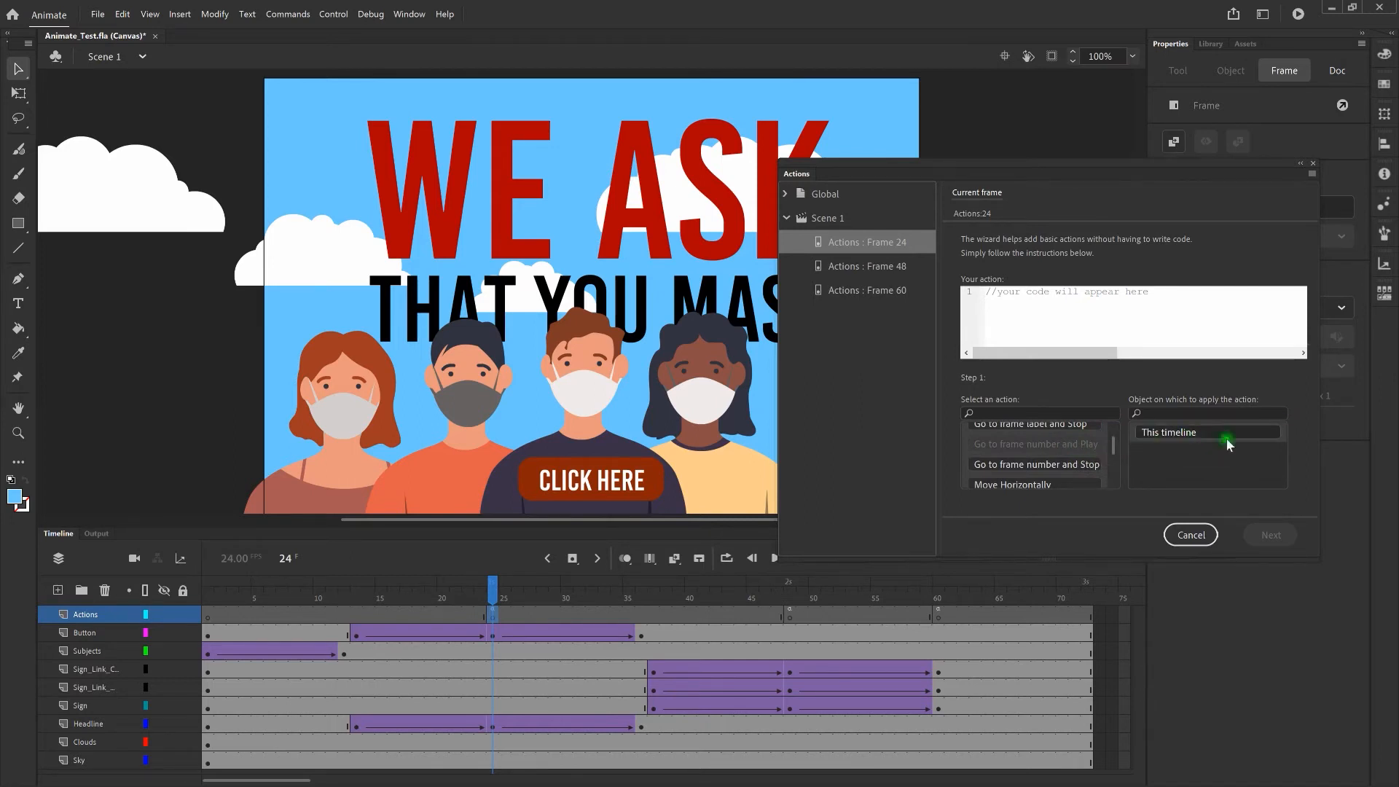
left_click(1271, 529)
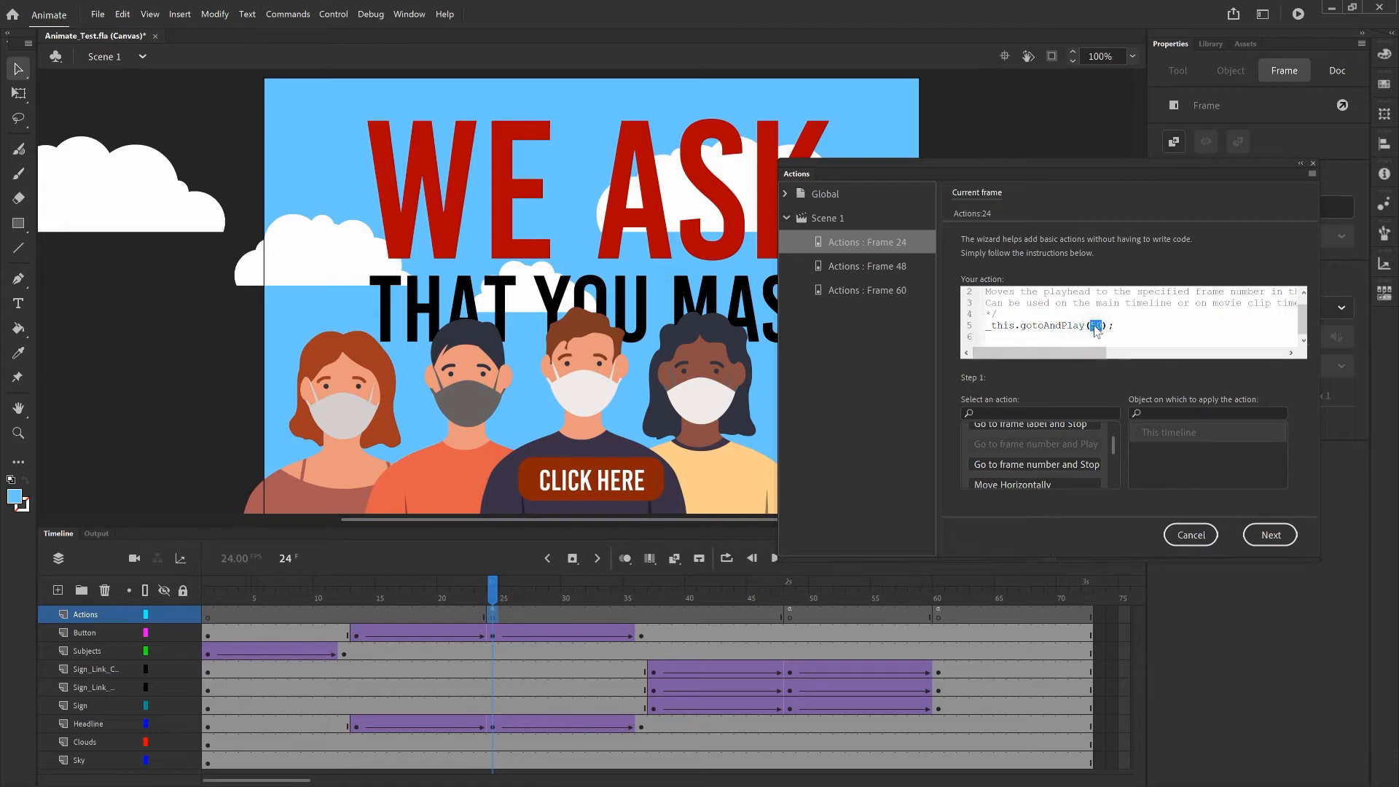
type("25")
left_click(1279, 534)
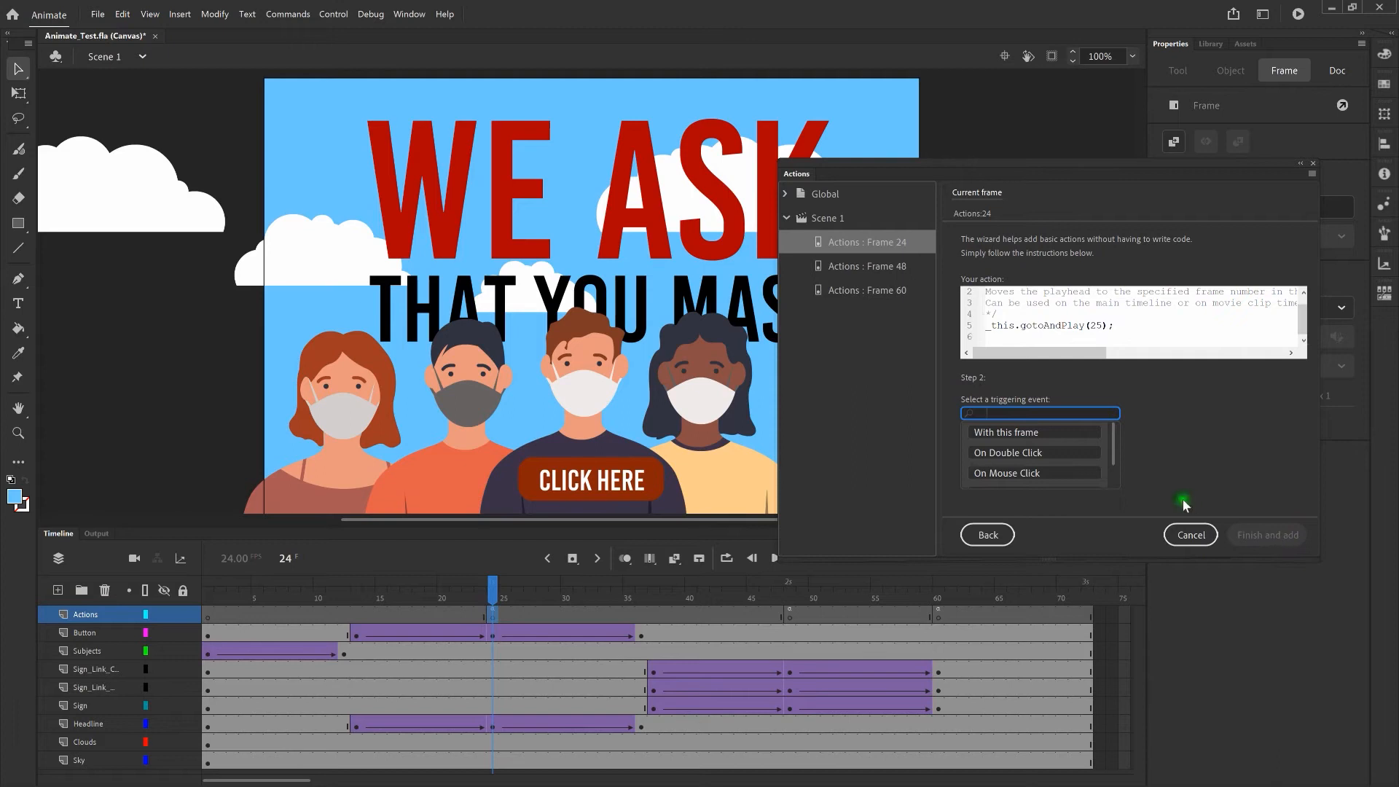
- Trigger the action On Mouse Click of Button1, add the code to the frame and close the Actions window
left_click(1057, 475)
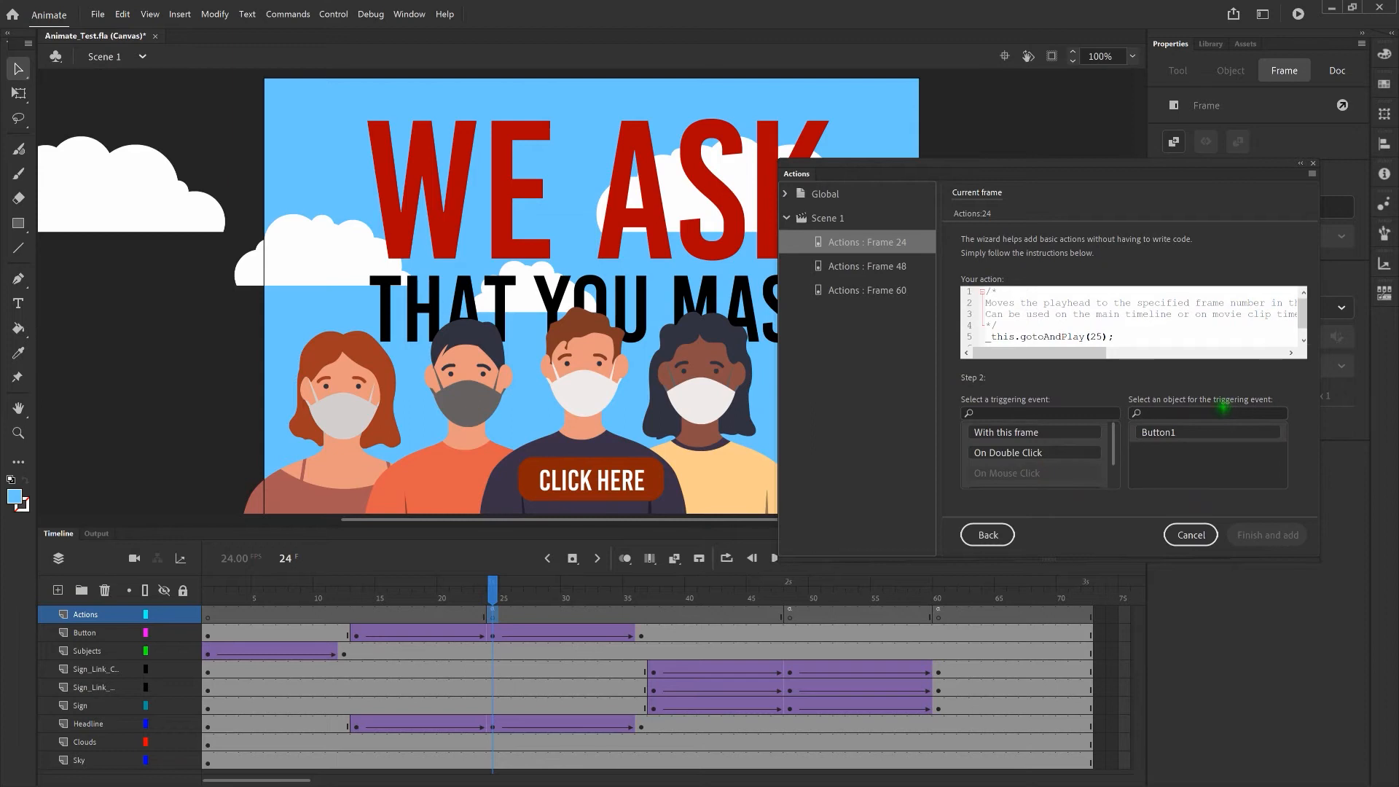
left_click(1193, 433)
left_click(1248, 525)
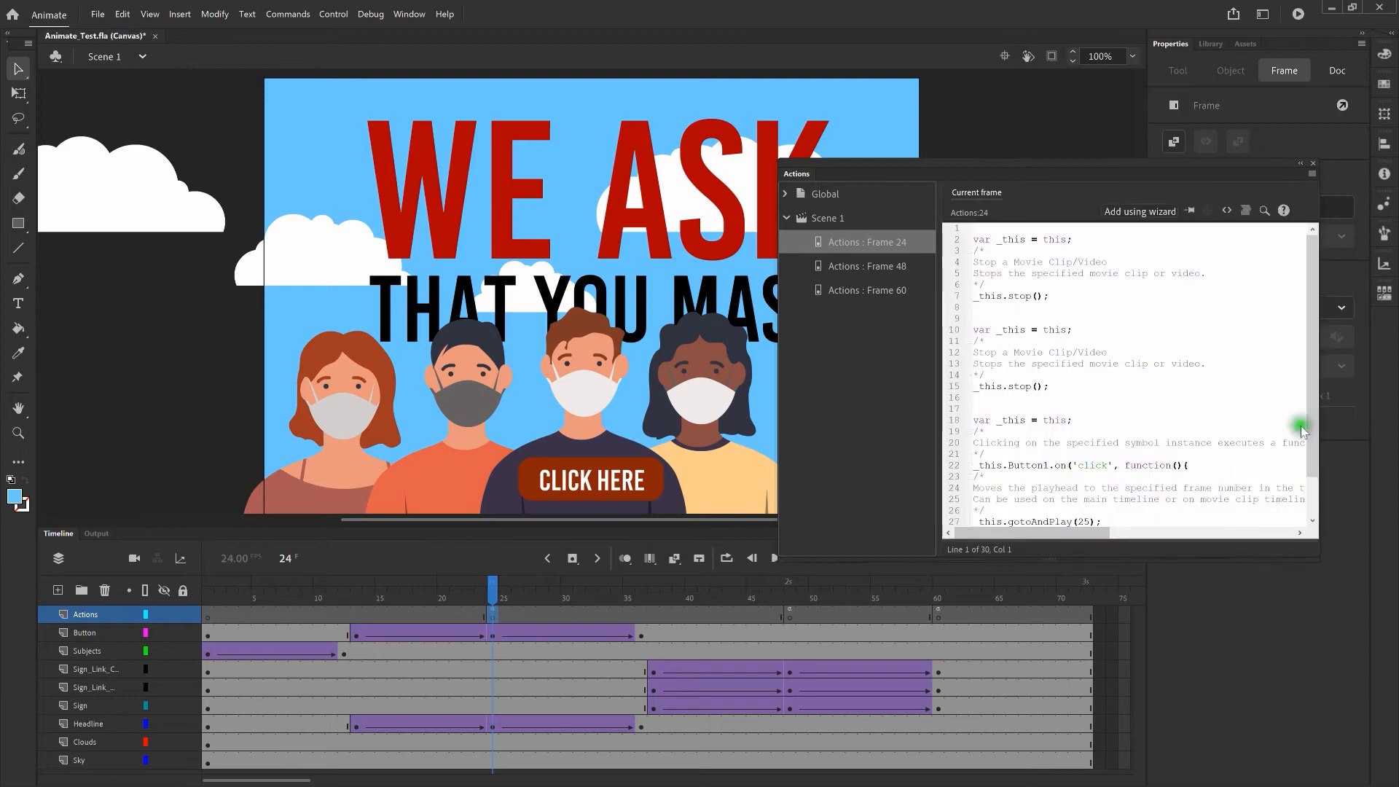
left_click(1314, 164)
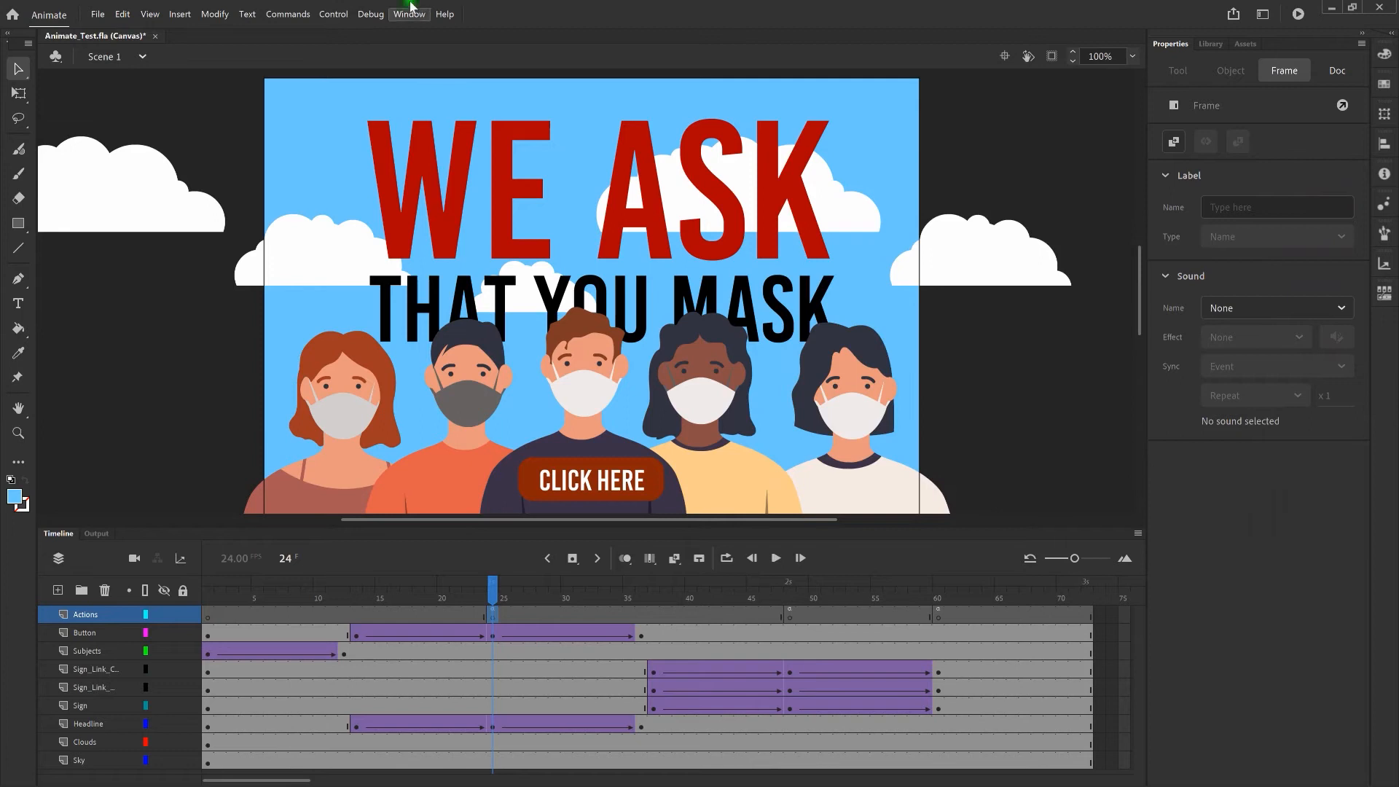
- Test the movie in the browser, try the CLICK HERE button, and close the preview
left_click(333, 13)
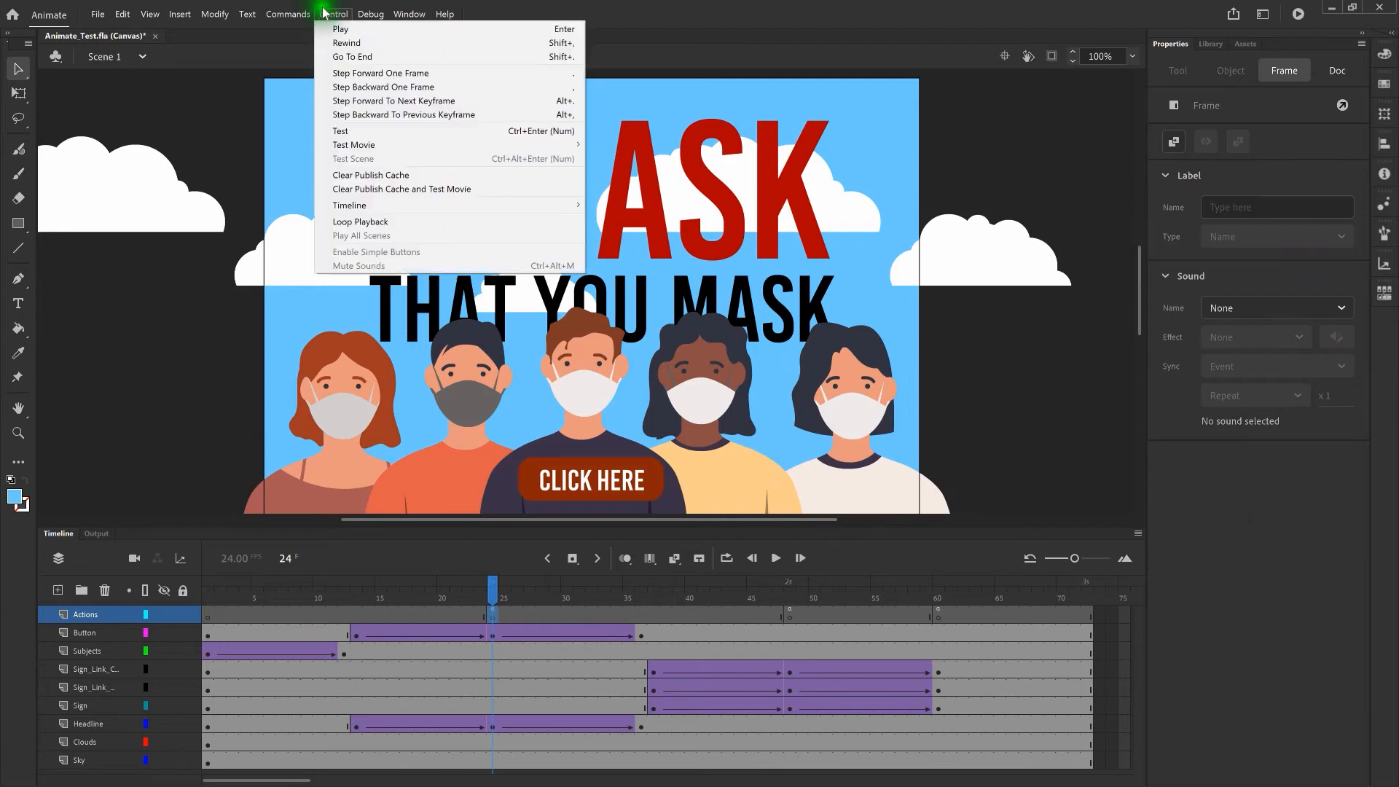
left_click(340, 131)
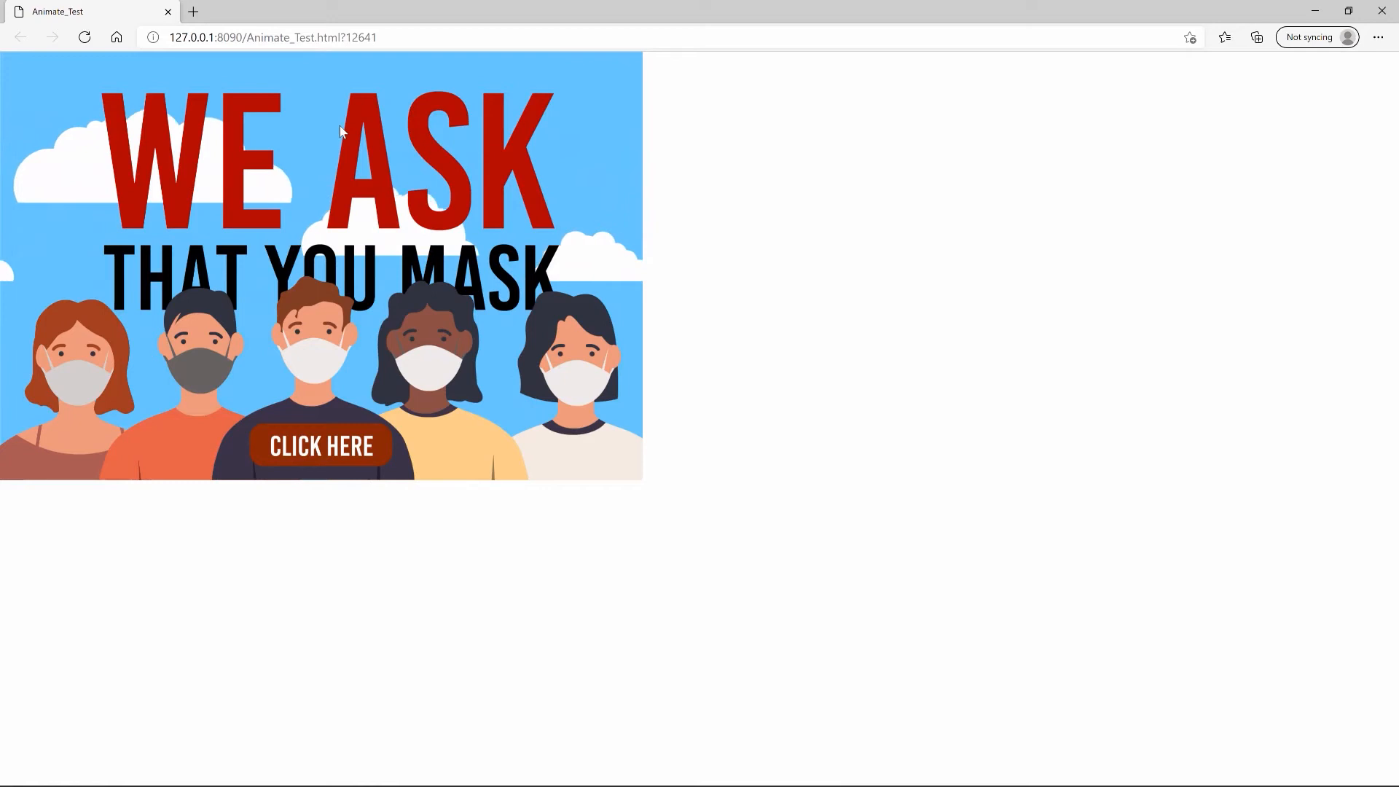
left_click(322, 447)
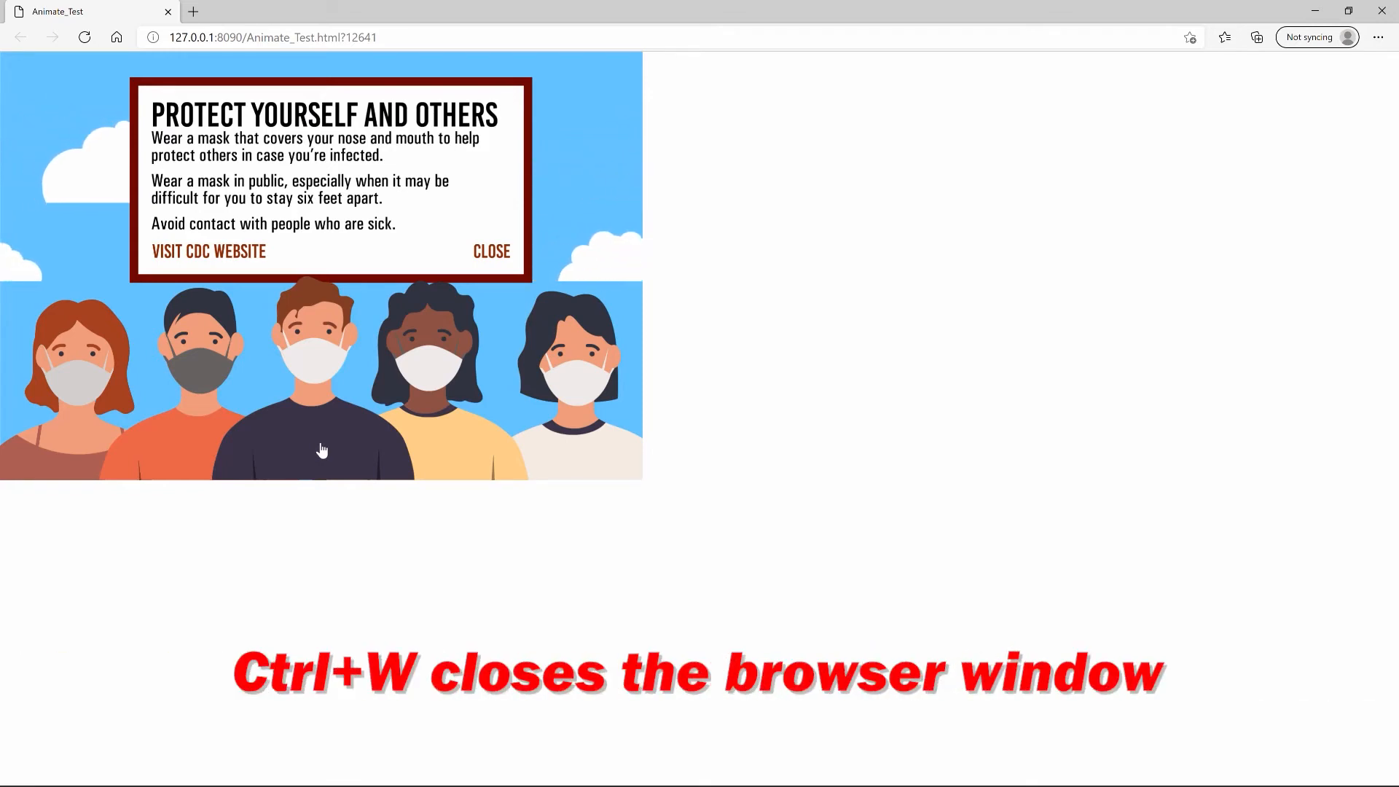
key("ctrl+w")
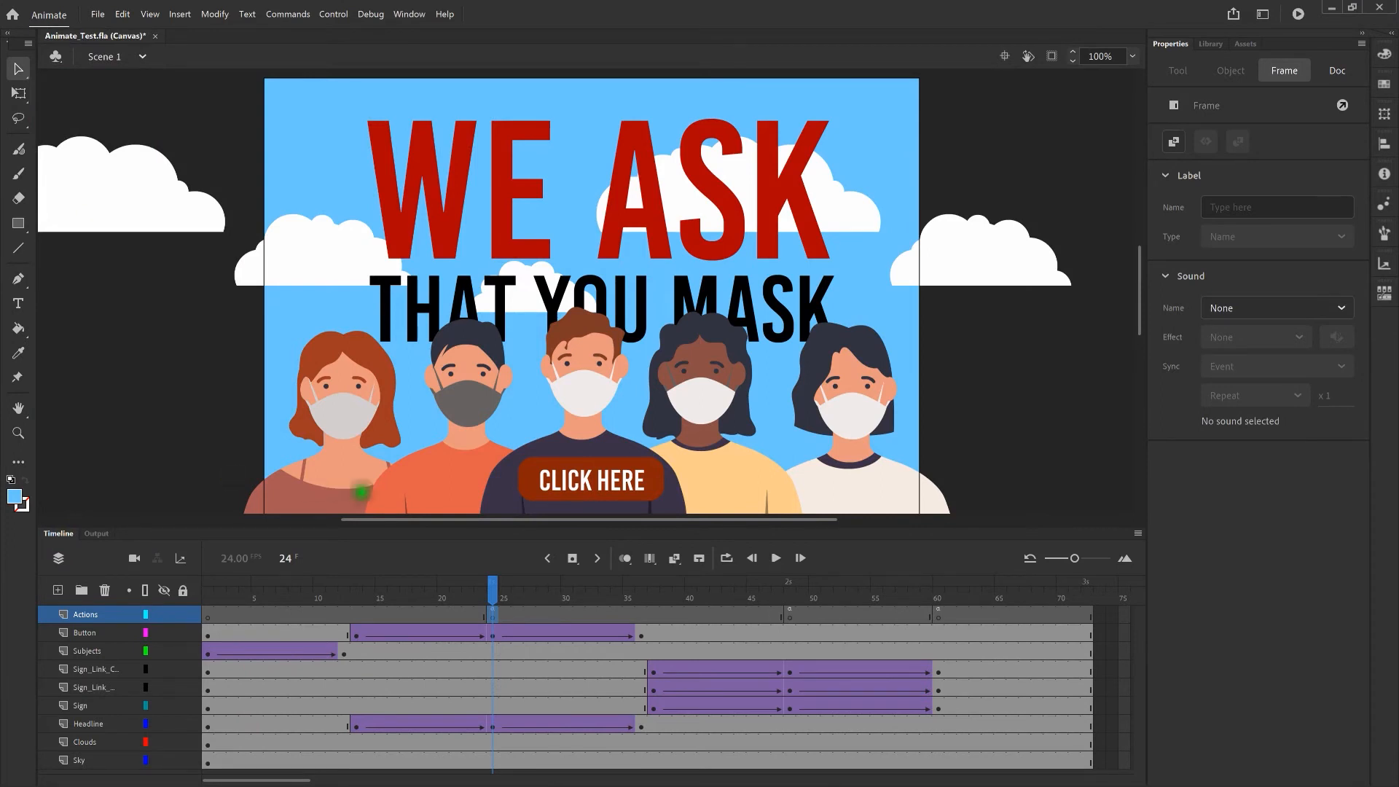
- At frame 48, convert the CLOSE text on the sign to a Button symbol named ButtonClose
left_click(789, 594)
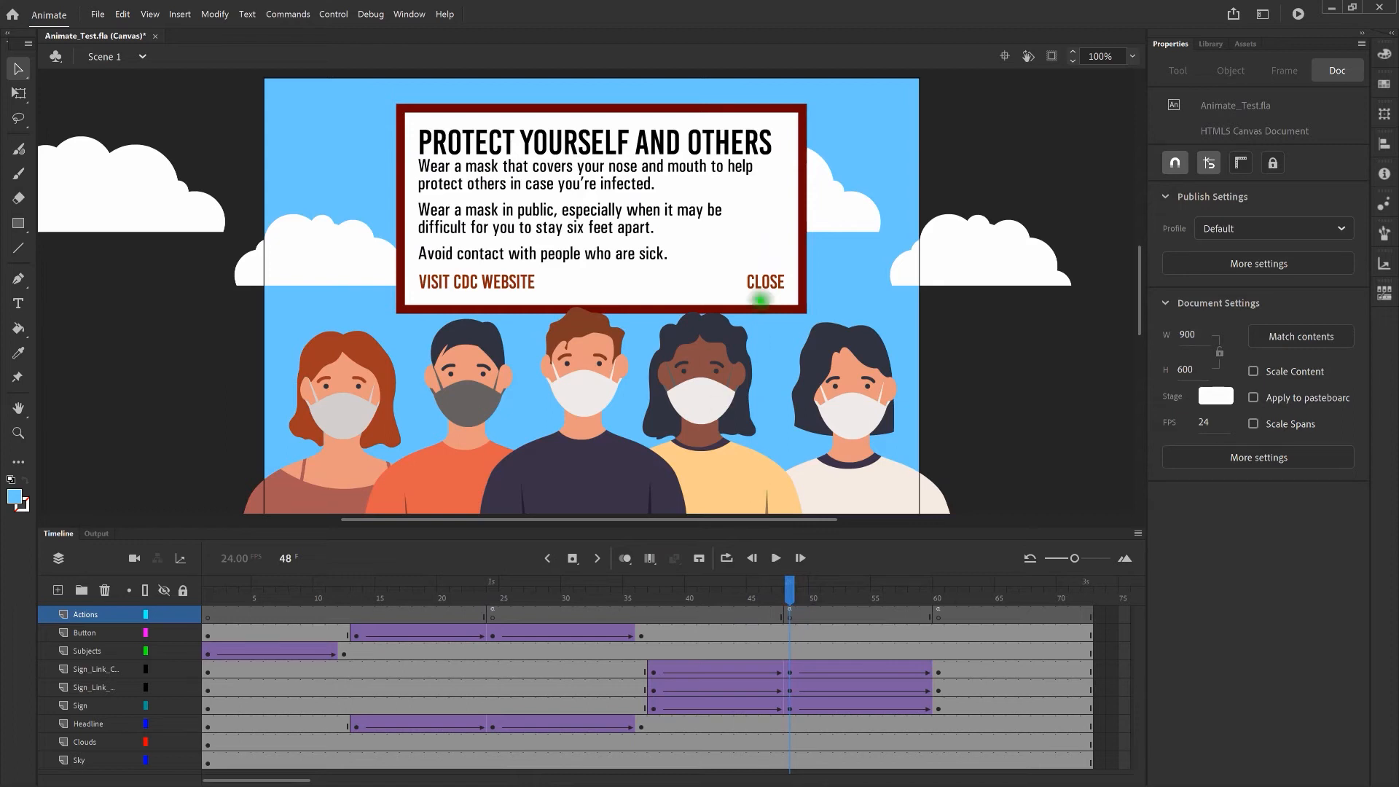
left_click(766, 281)
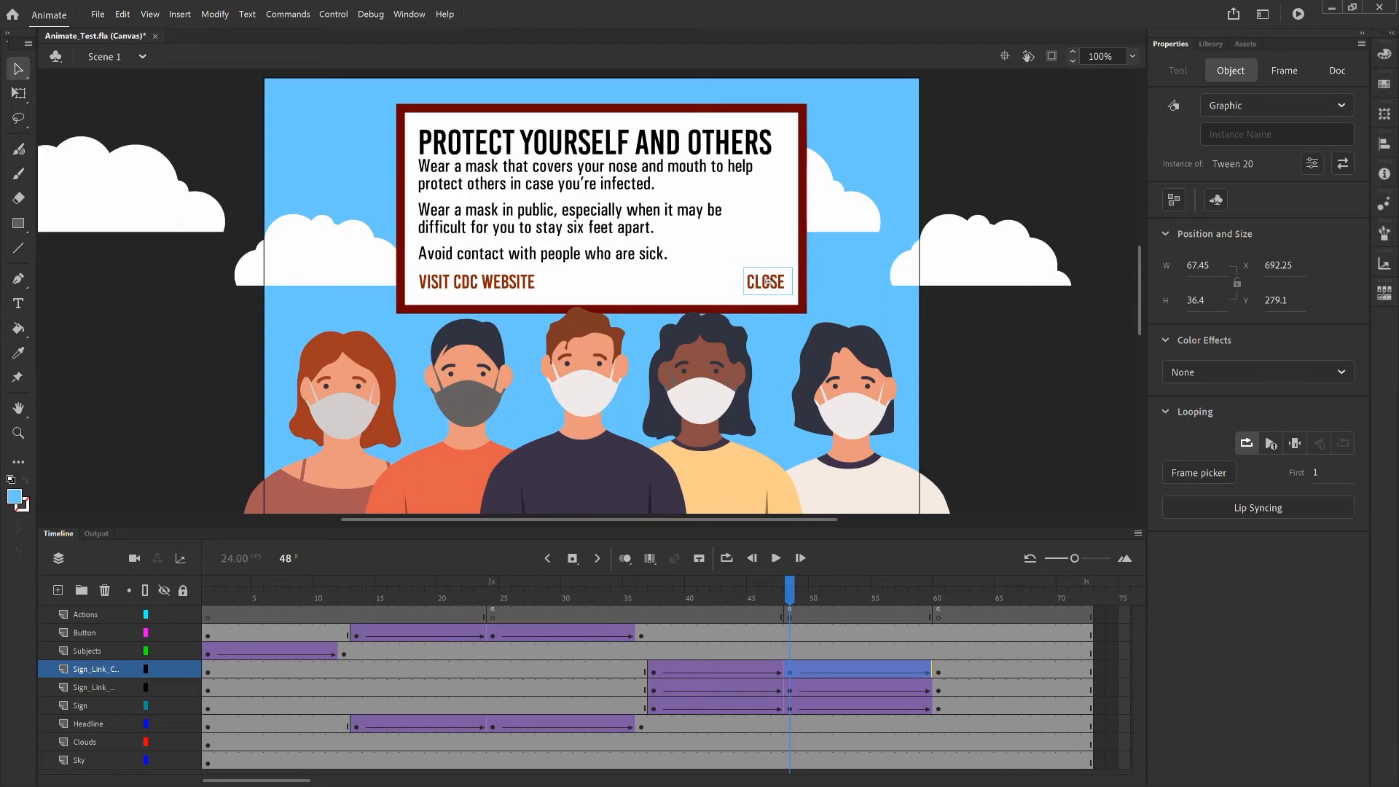
right_click(767, 282)
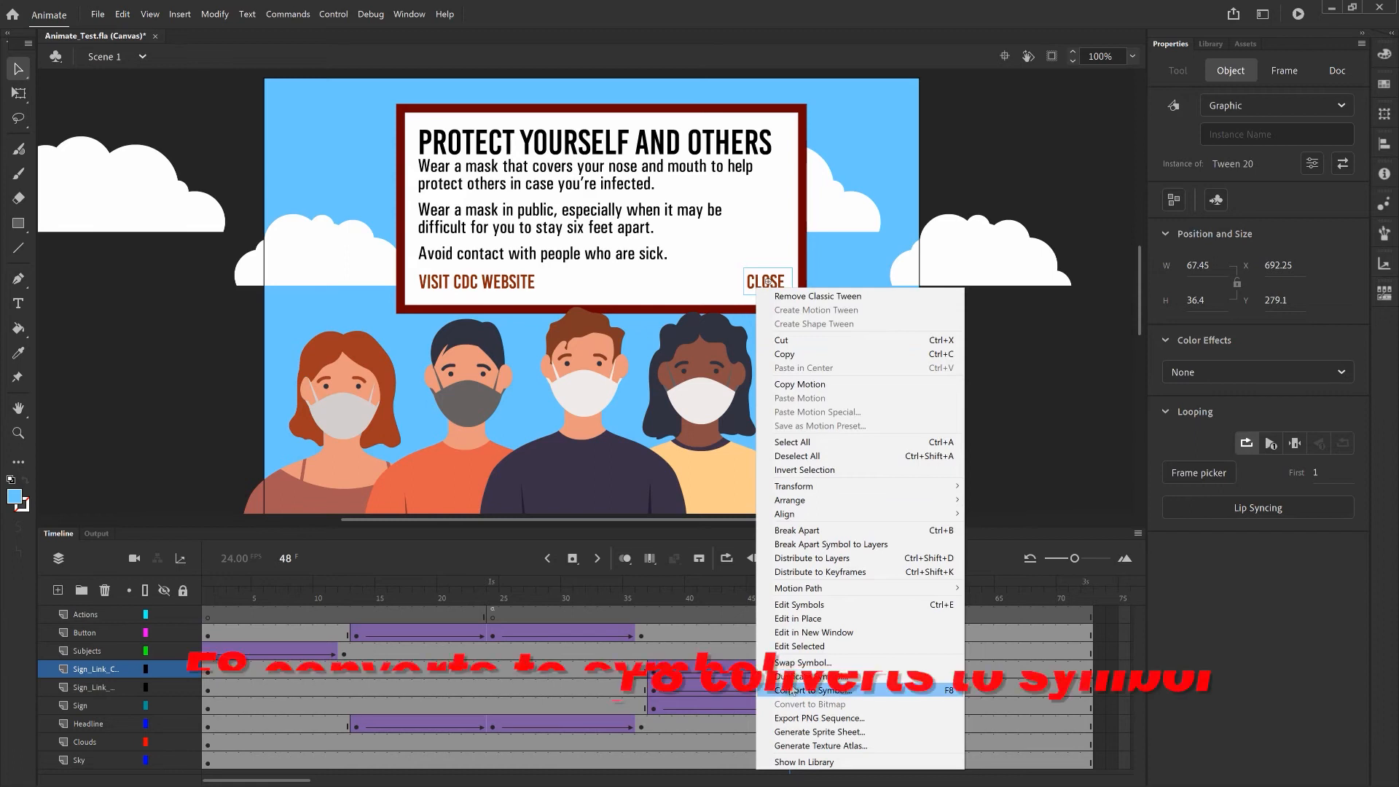
left_click(794, 689)
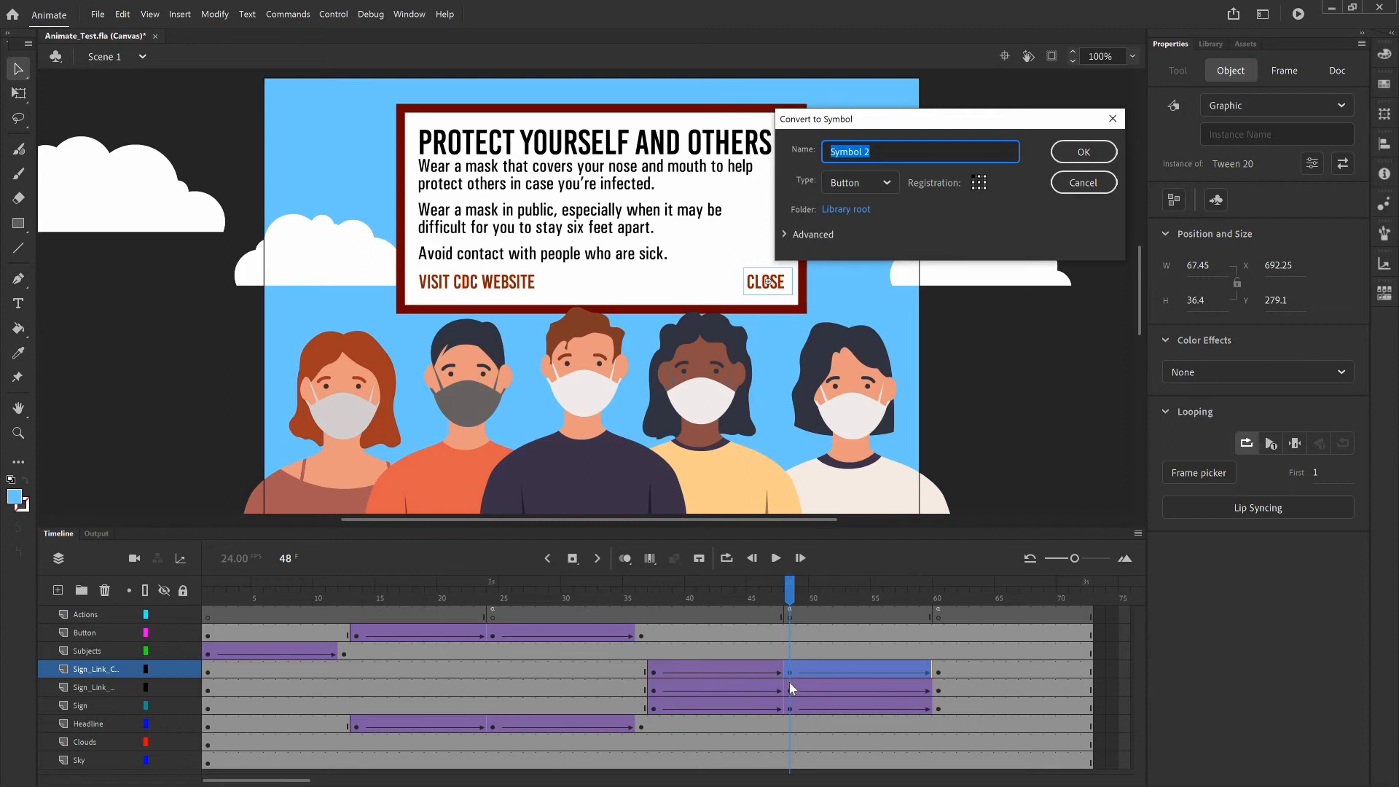
type("ButtonClose")
left_click(1084, 151)
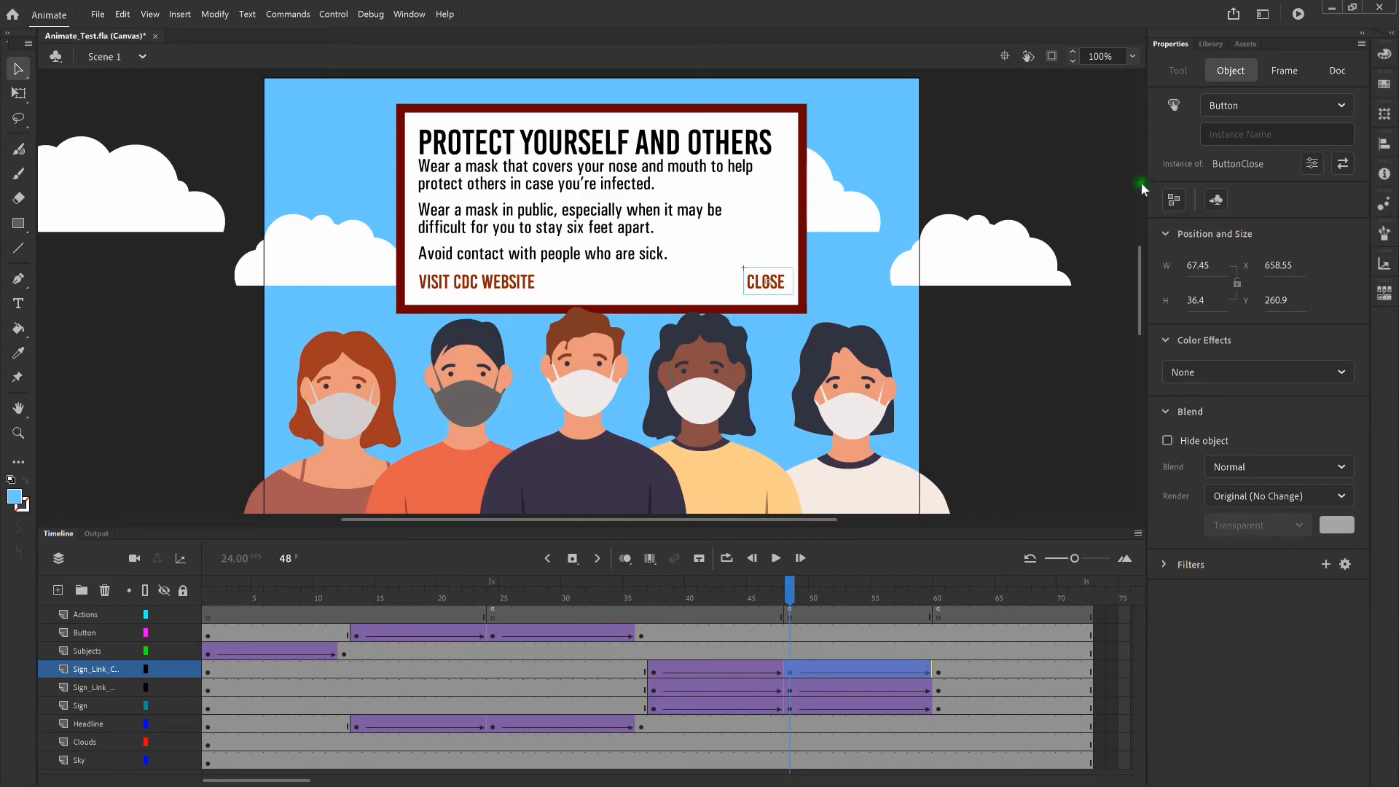
- Give the CLOSE button the instance name ButtonClose
left_click(1237, 136)
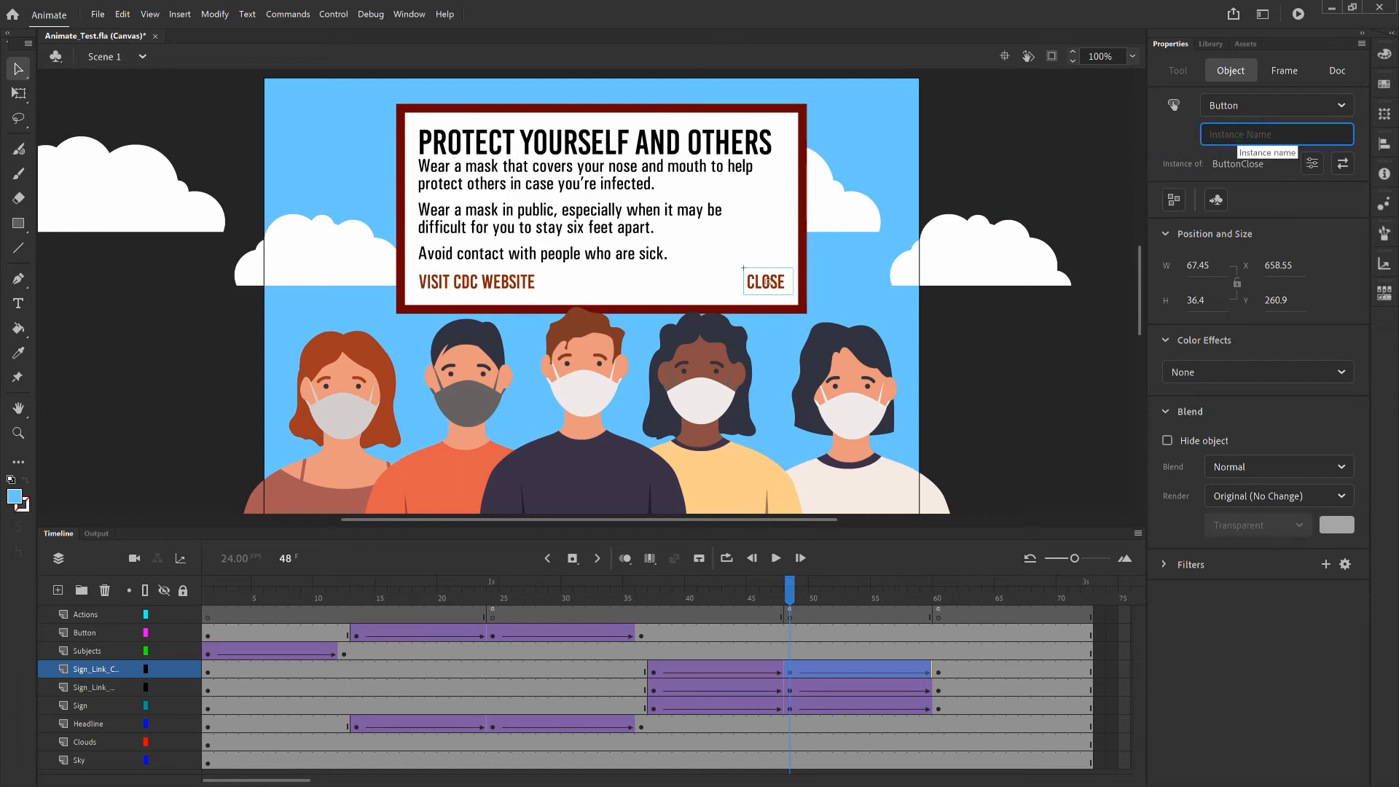
type("ButtonClose")
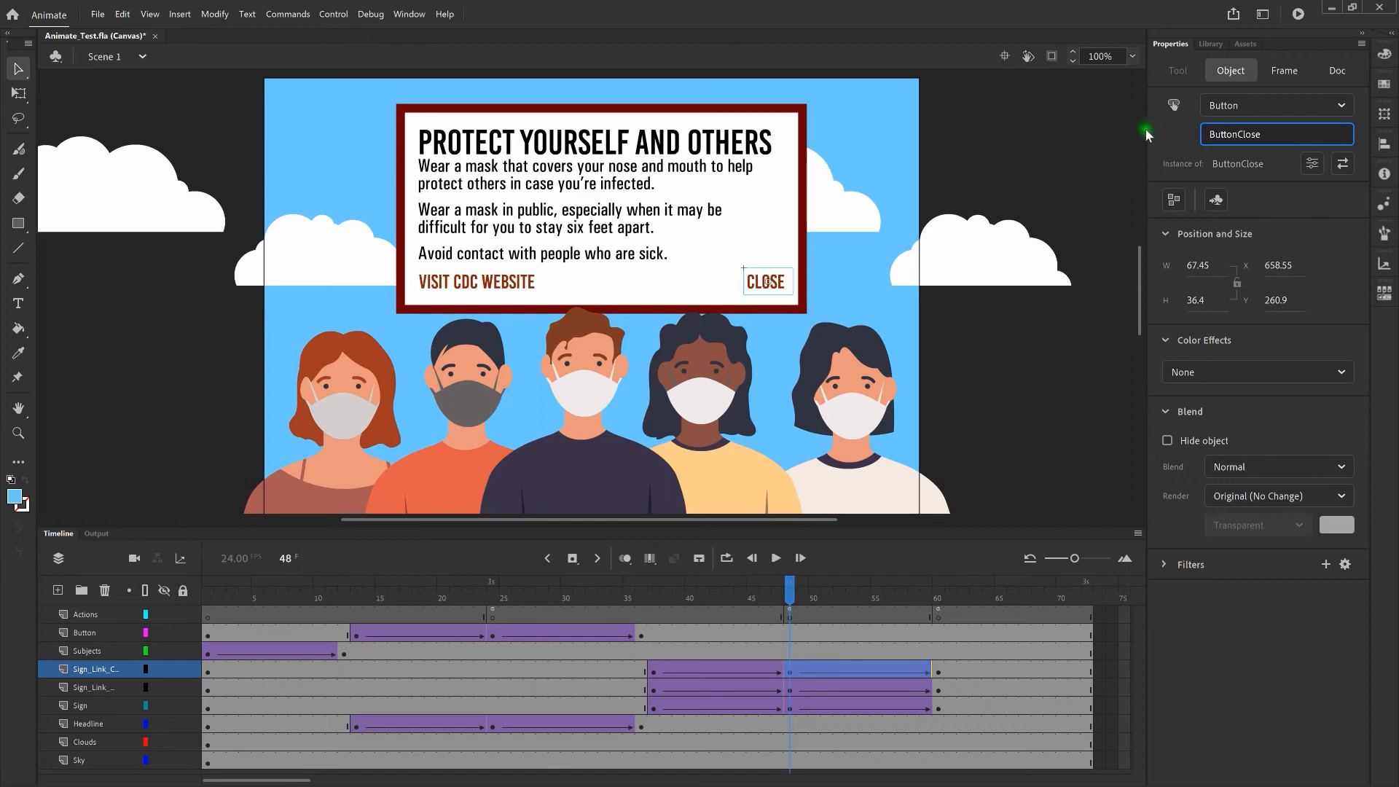
left_click(1178, 136)
- For frame 48 of the Actions layer, use the actions wizard to choose Go to frame number and Play on This timeline
left_click(791, 616)
right_click(791, 616)
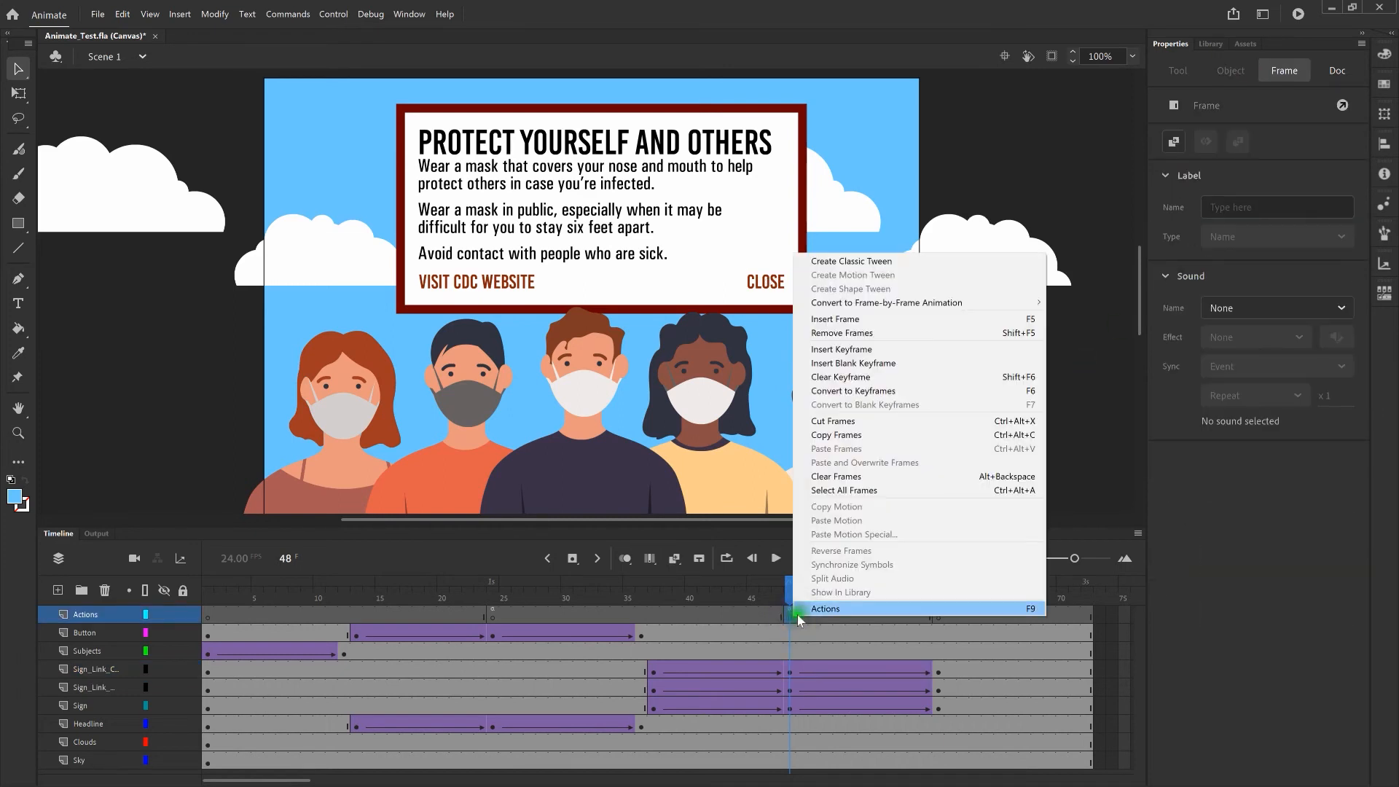
left_click(824, 609)
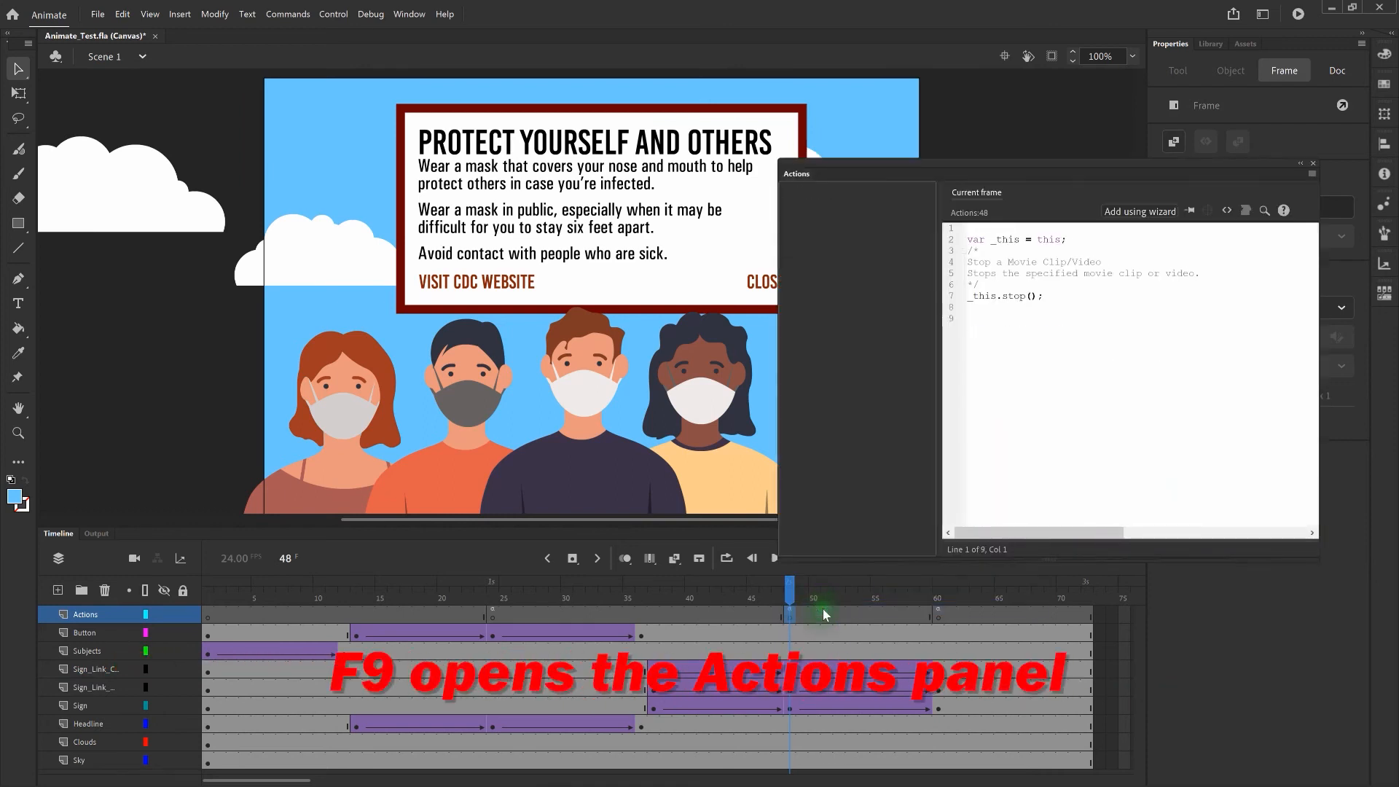
left_click(1155, 212)
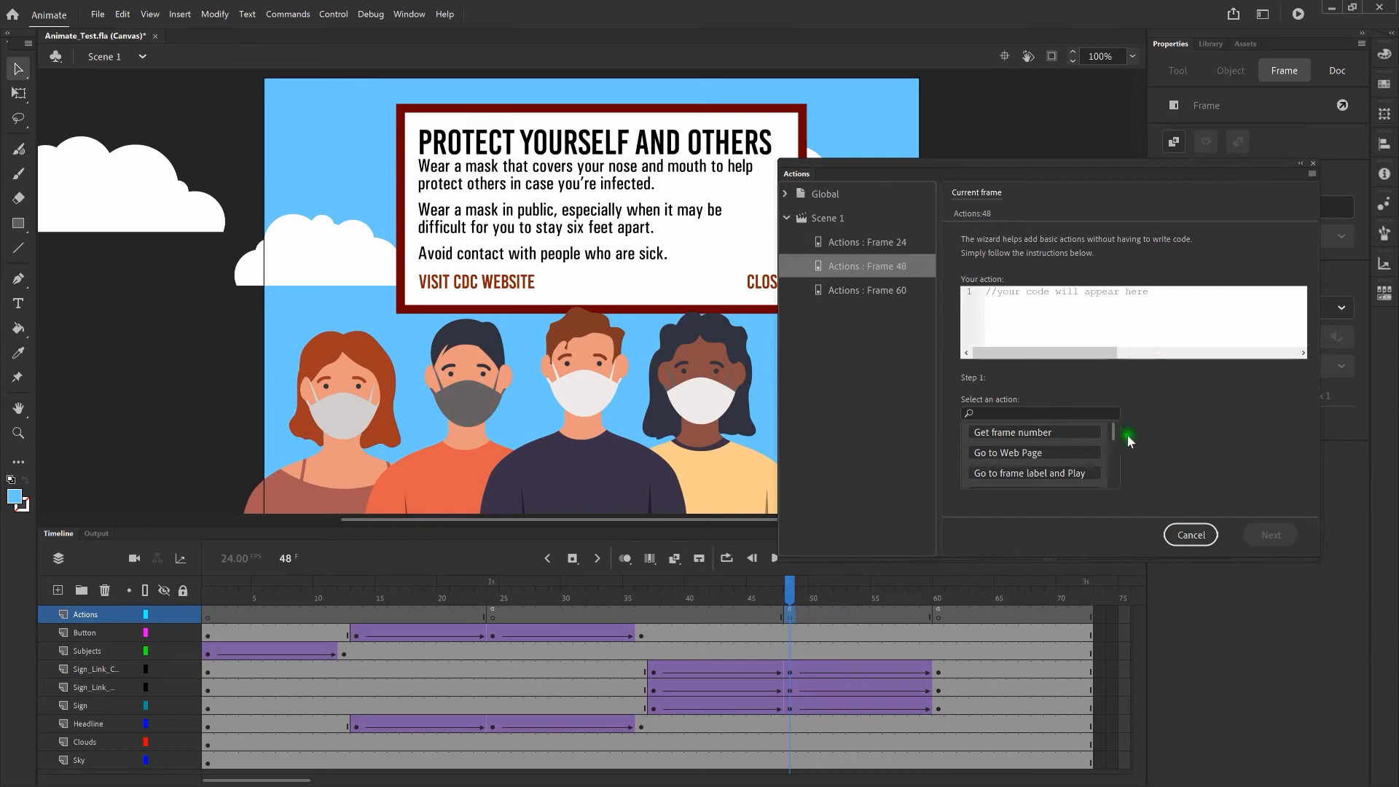
scroll(1116, 438, "down", 3)
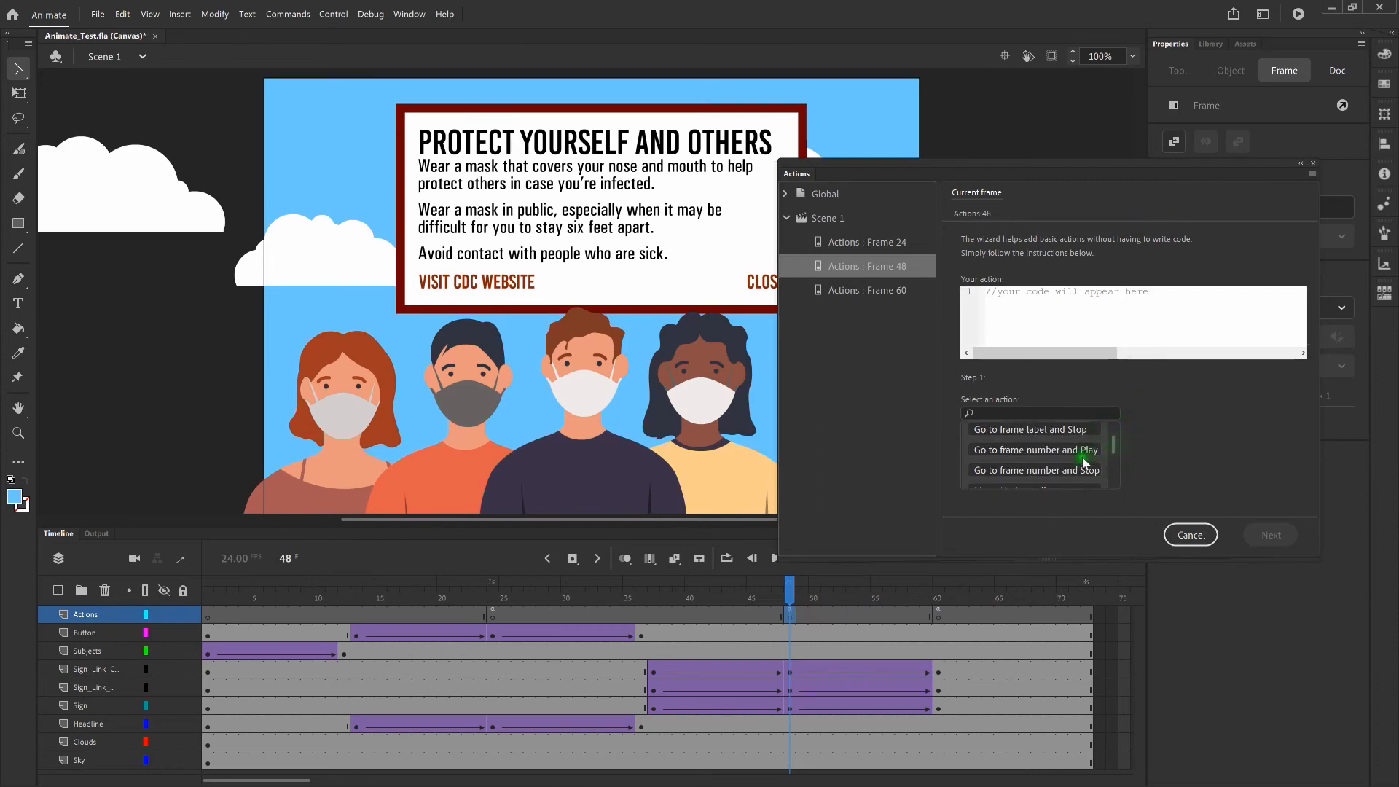
left_click(1083, 450)
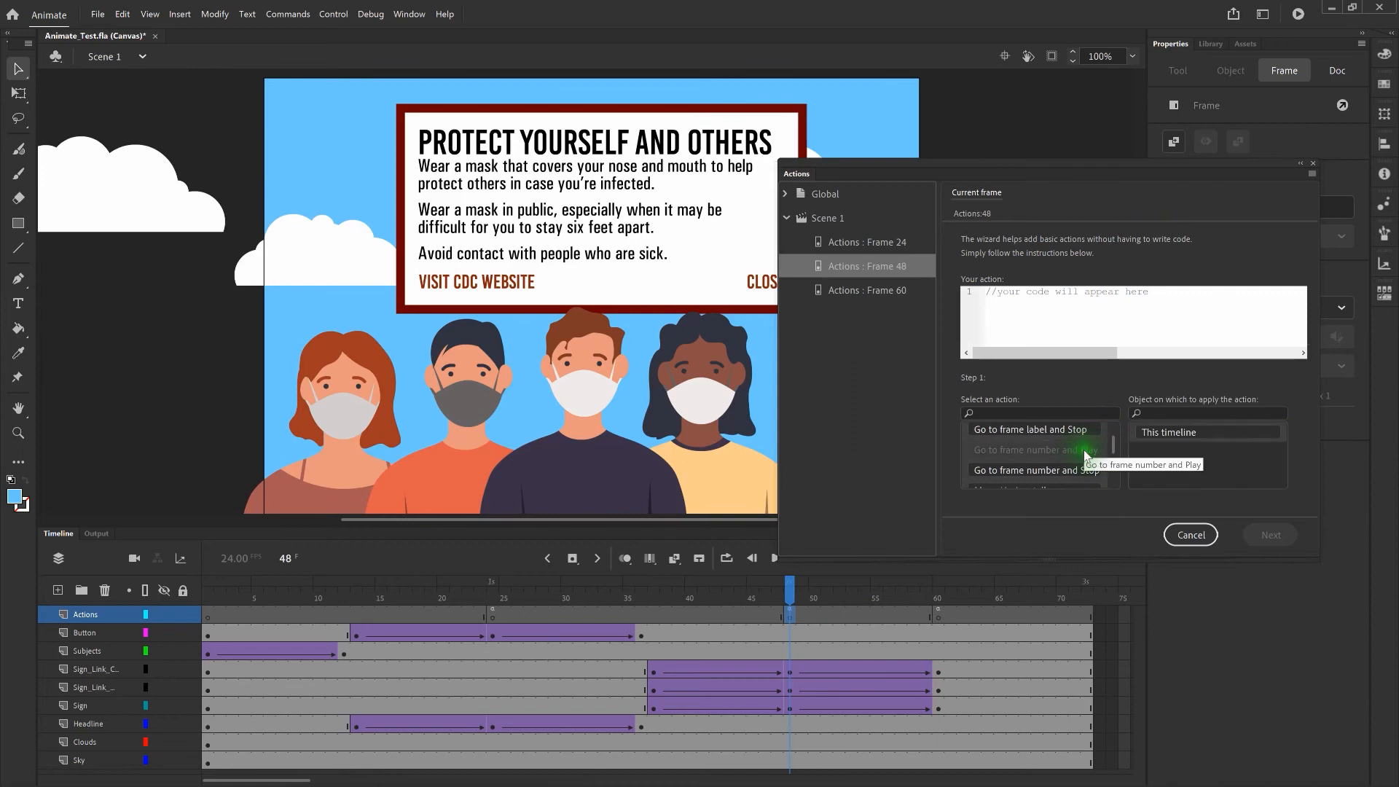
left_click(1189, 434)
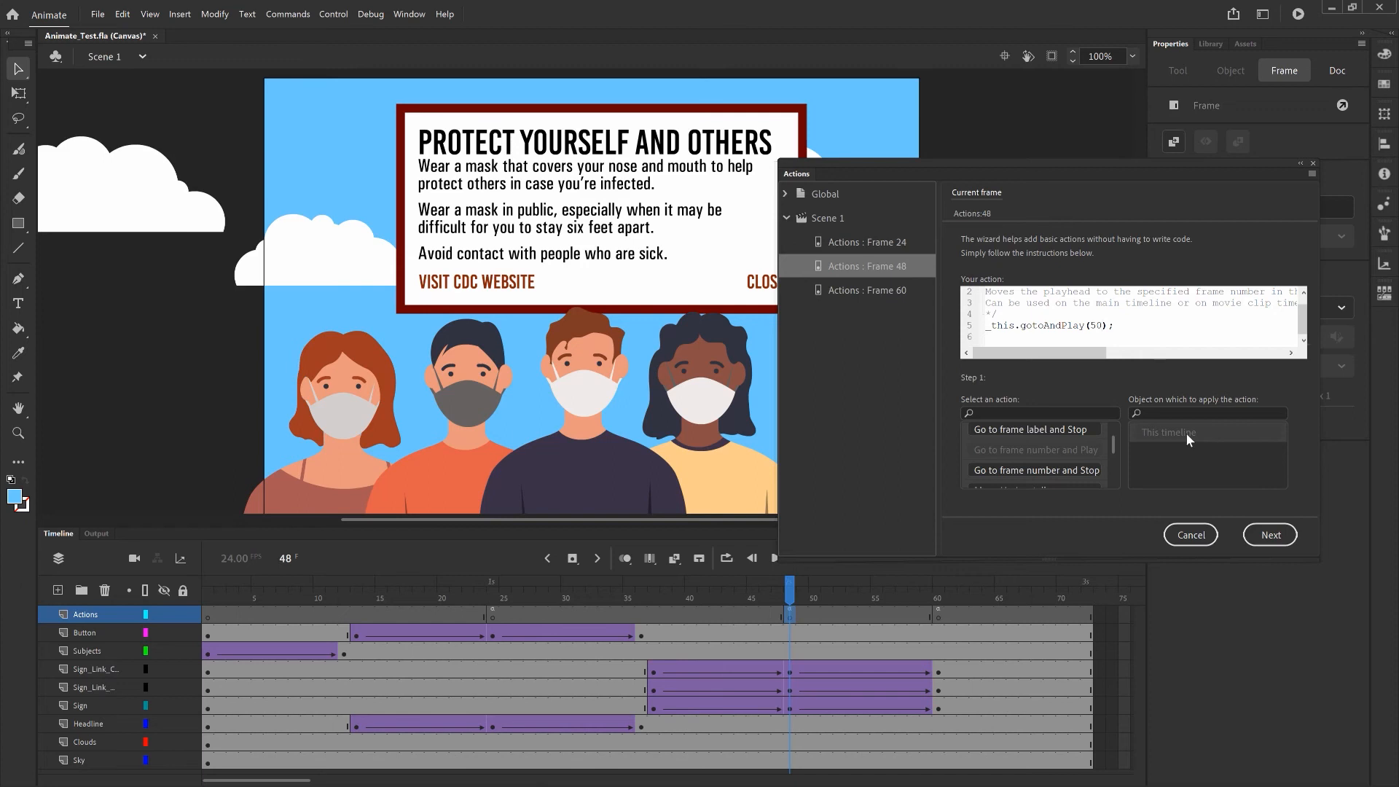
- Set the target frame in the gotoAndPlay code to 49 and continue to the triggering event selection
key("BackSpace")
key("BackSpace")
type("49")
left_click(1292, 533)
left_click(1283, 535)
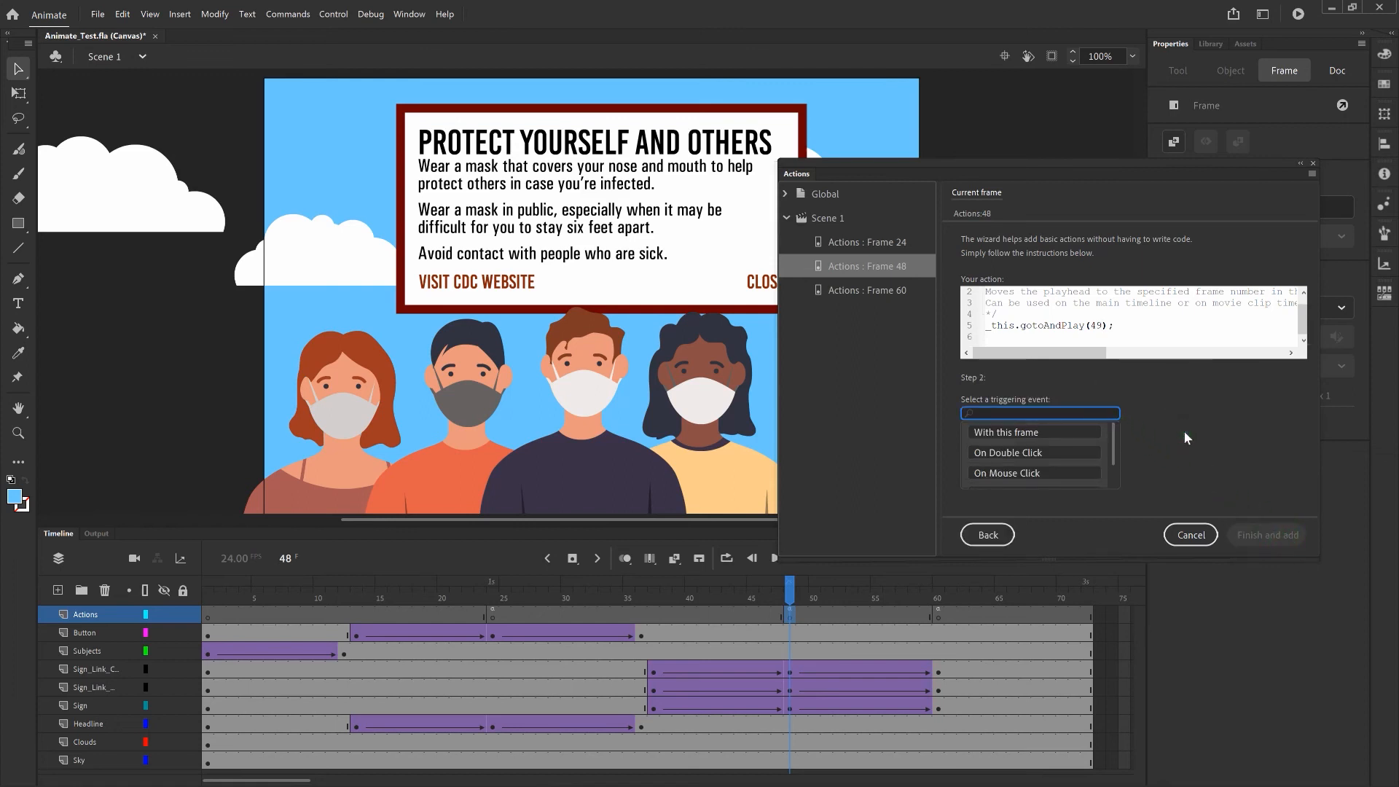
- Trigger the action On Mouse Click of ButtonClose, add the code to the frame and close the Actions window
left_click(1057, 476)
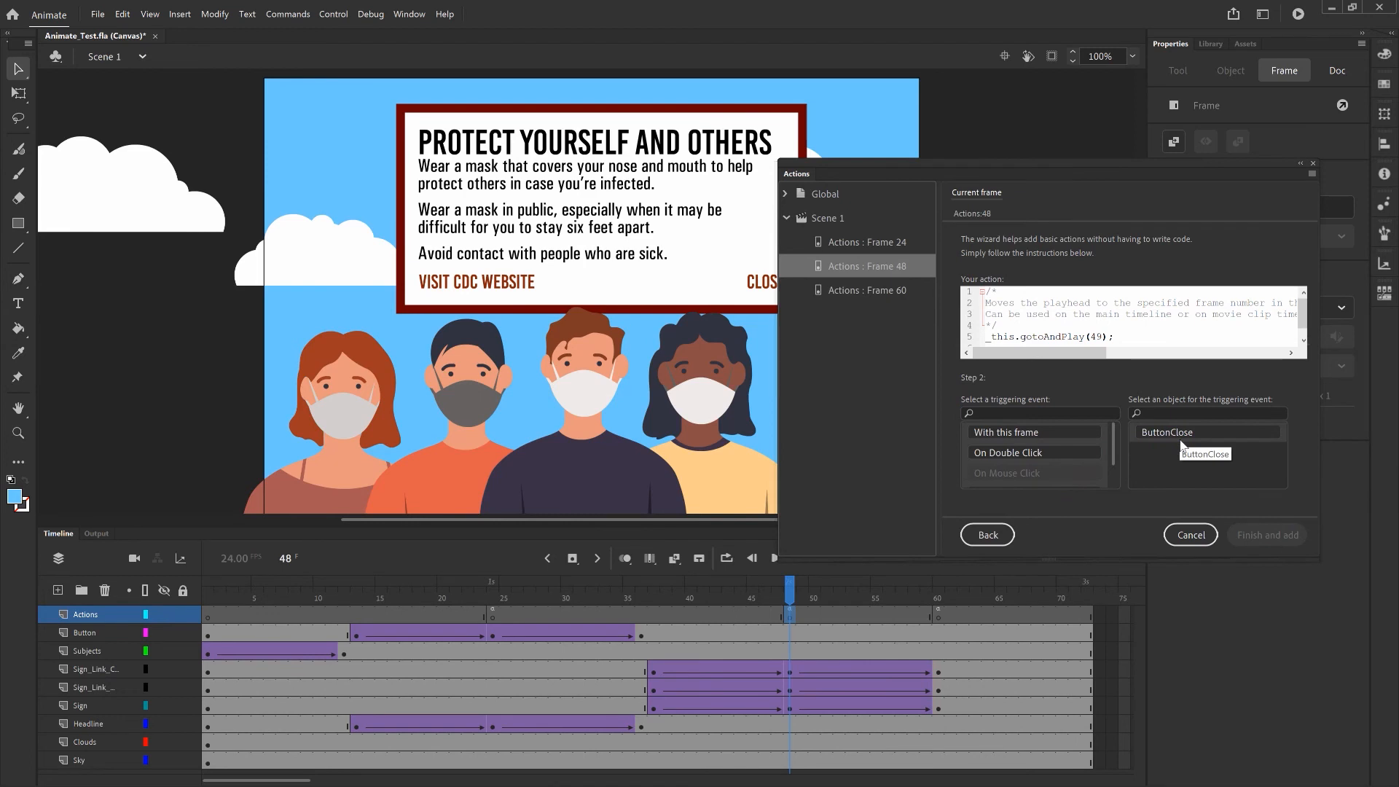
left_click(1216, 438)
left_click(1269, 536)
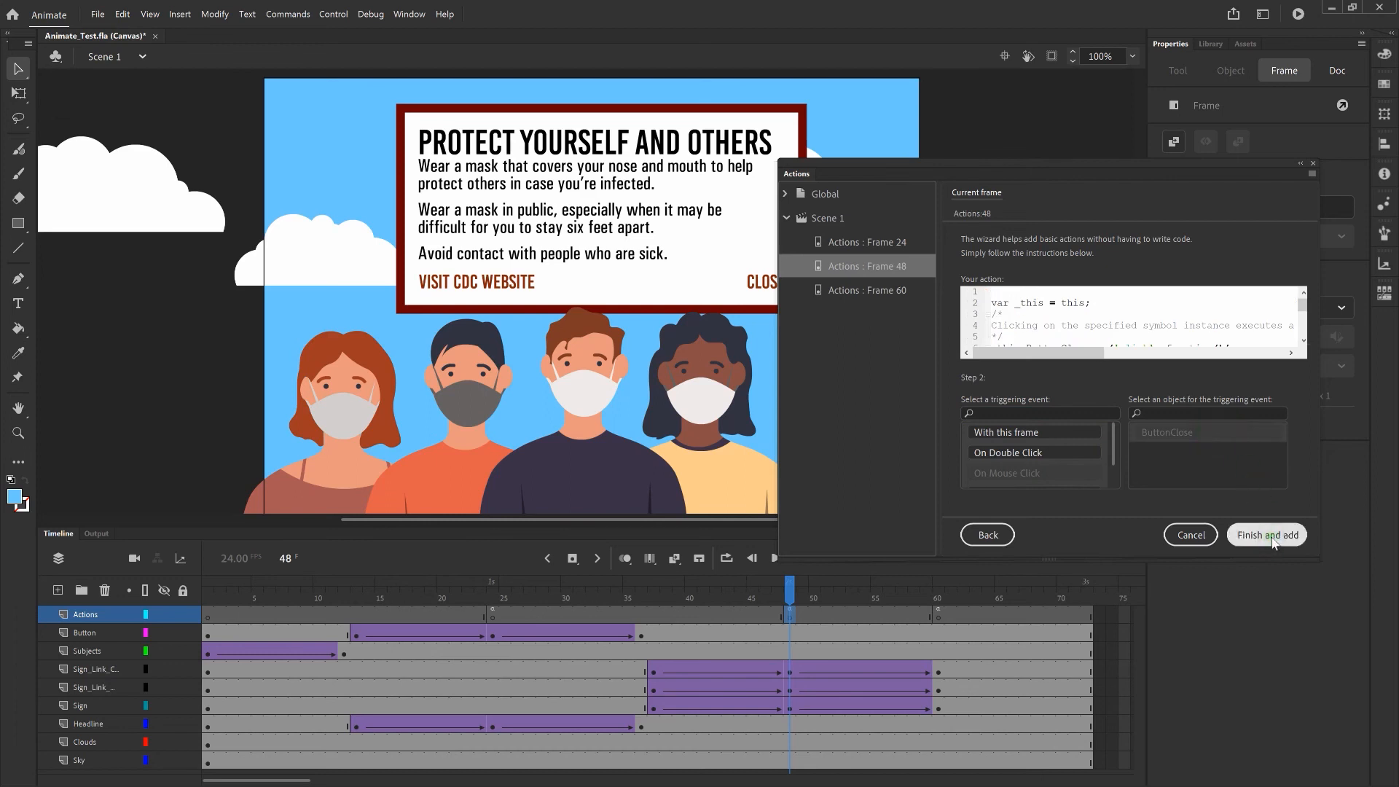
left_click(1268, 535)
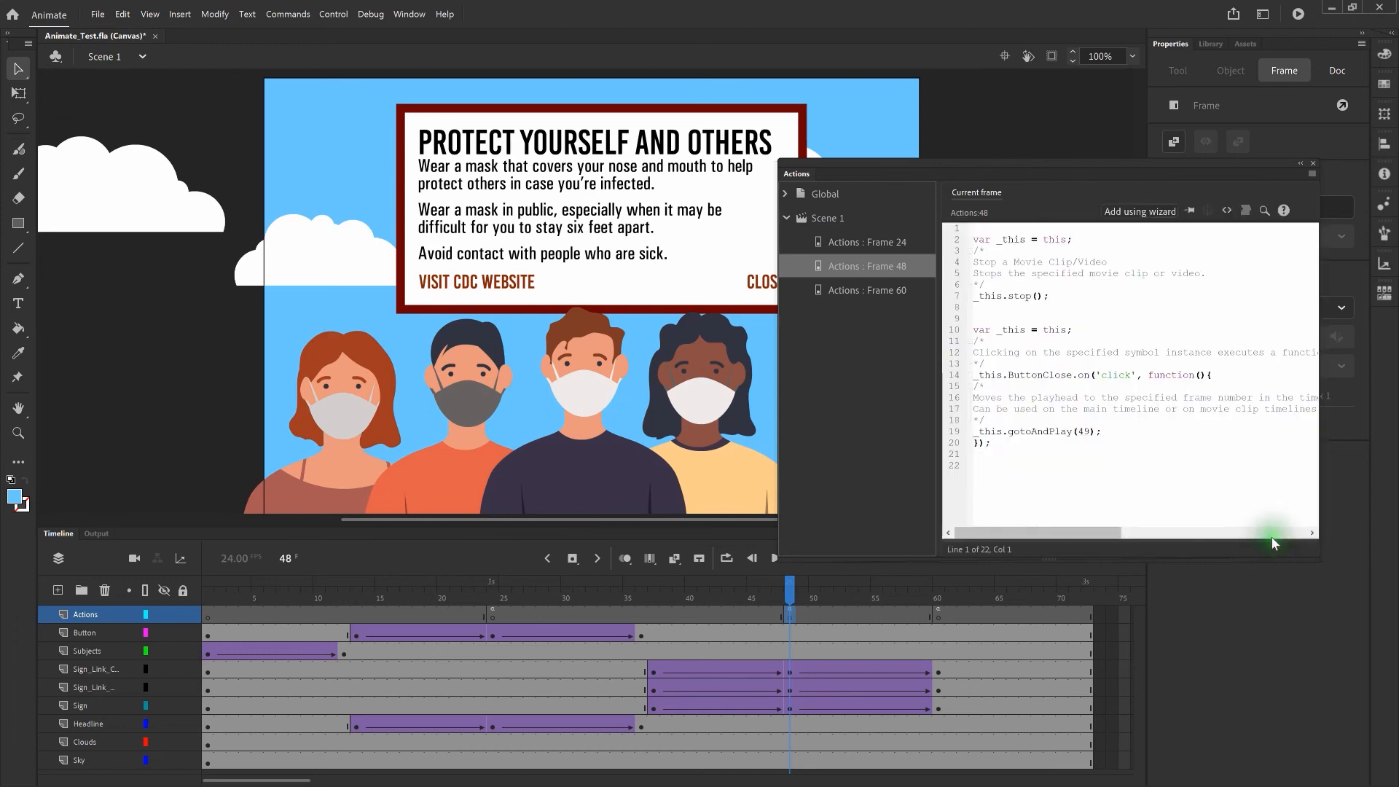
left_click(1315, 163)
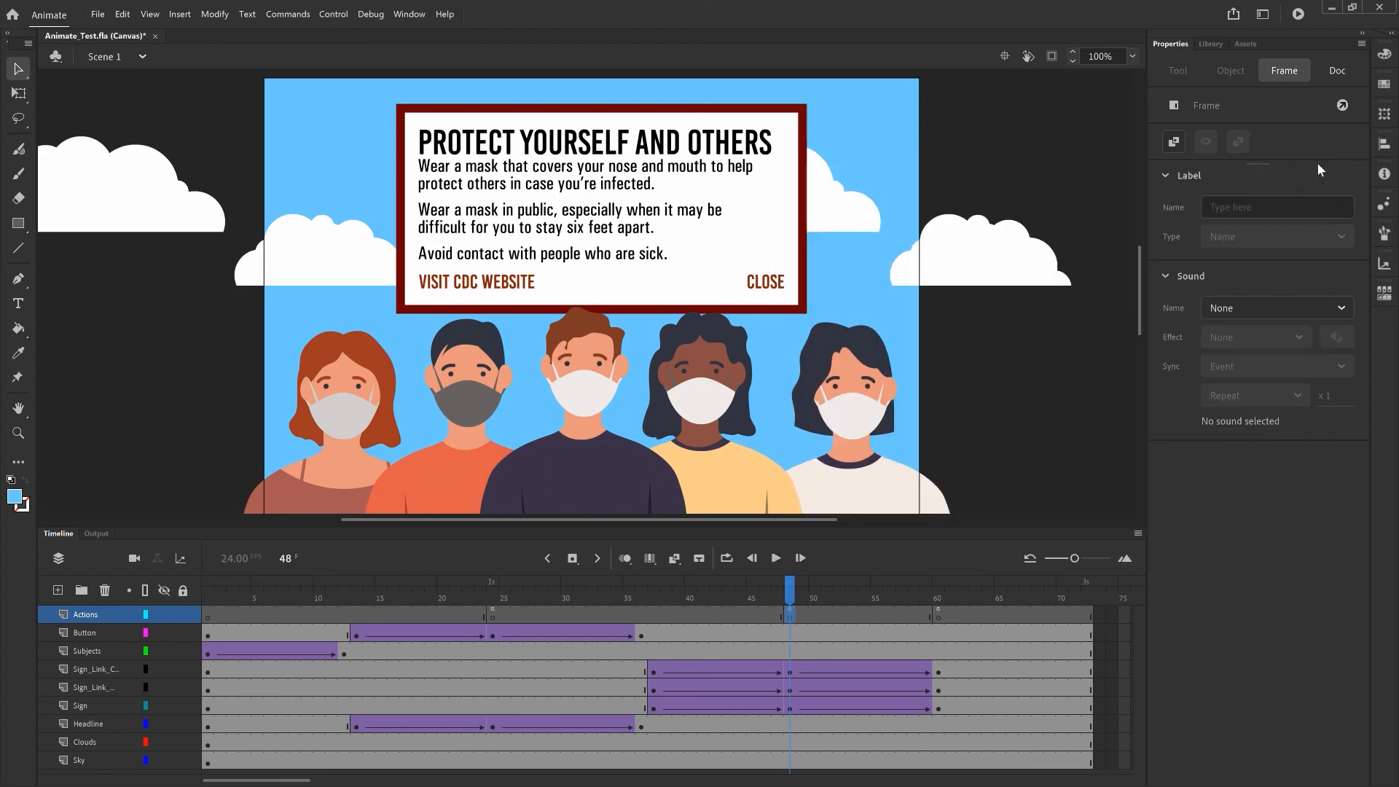
- Test the movie in the browser using the CLICK HERE and CLOSE buttons, then close the preview and save the document
left_click(331, 14)
left_click(344, 132)
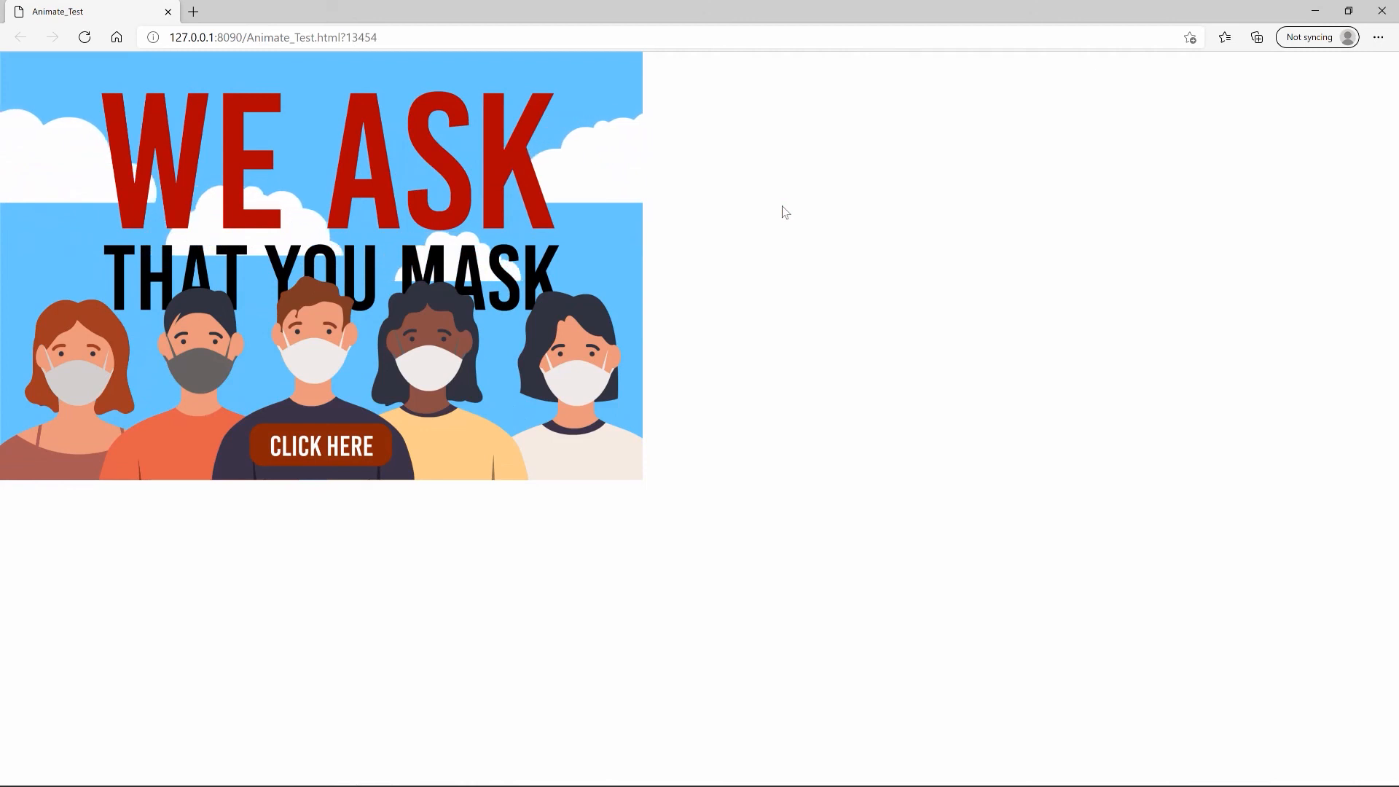
left_click(345, 443)
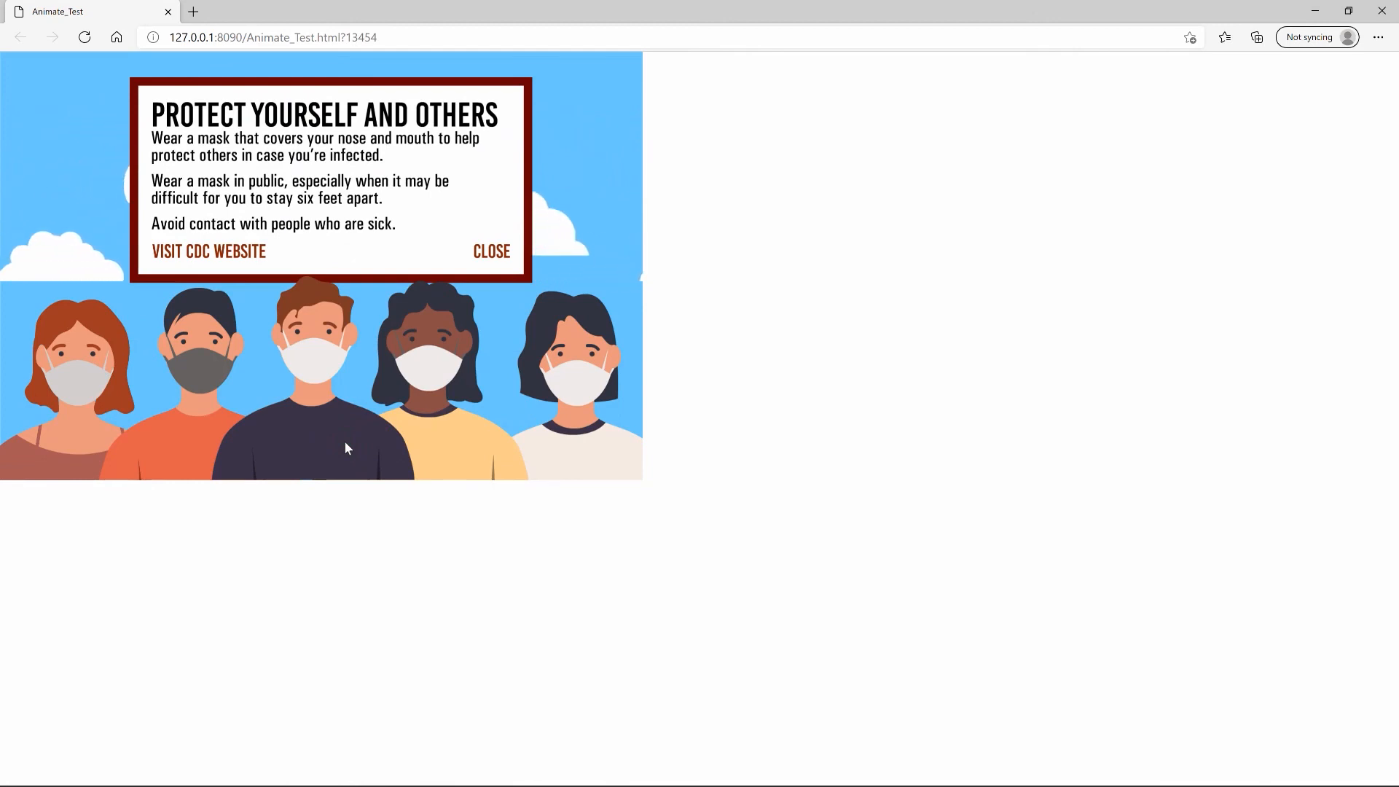
left_click(489, 263)
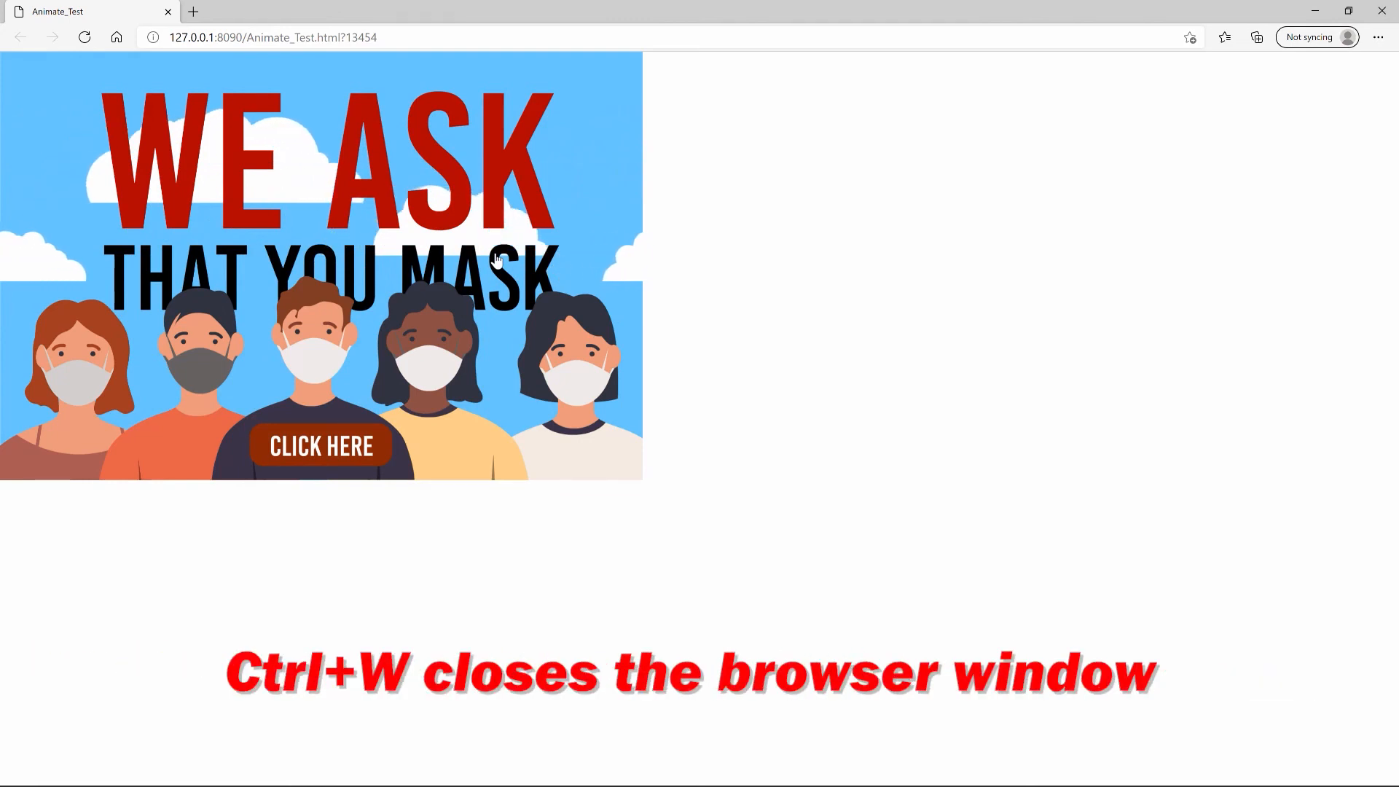
key("ctrl+w")
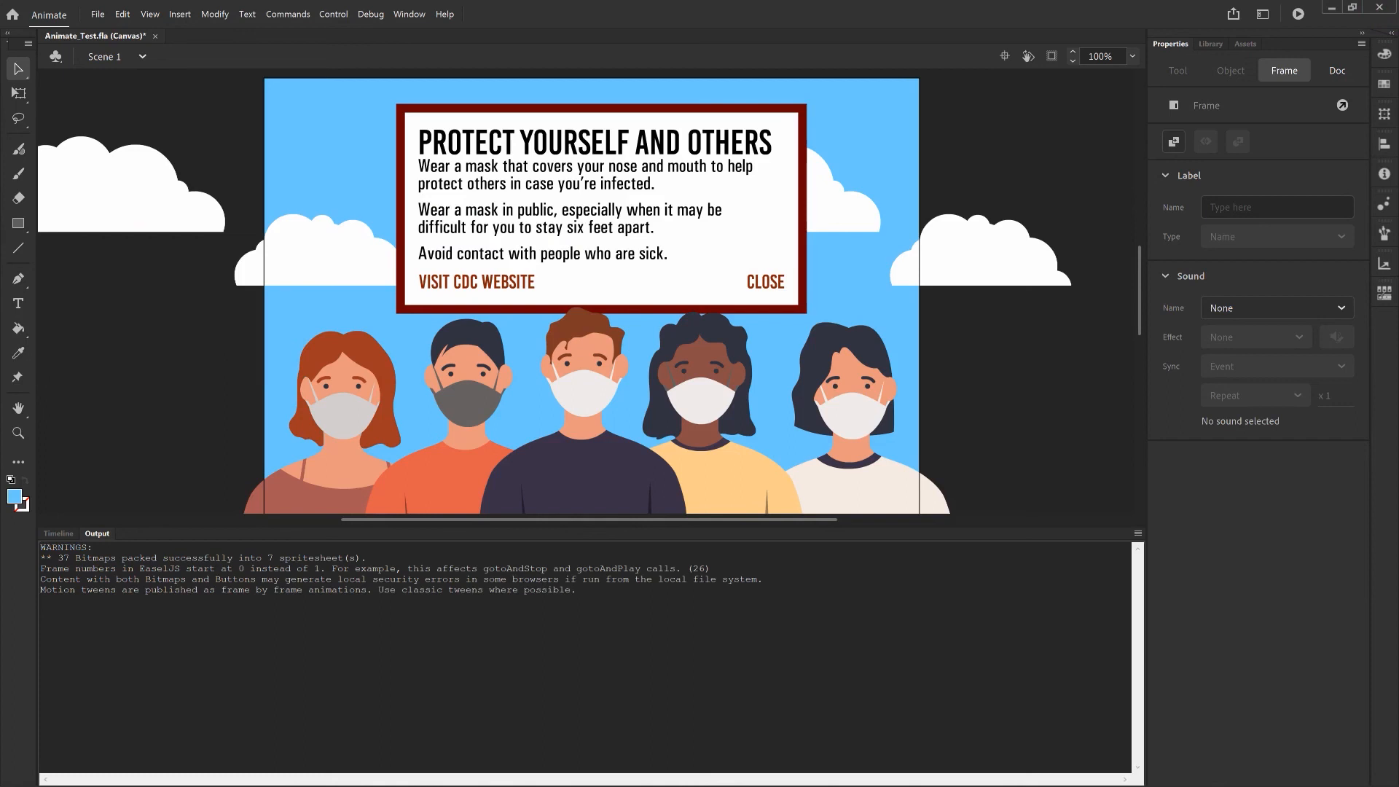
key("ctrl+s")
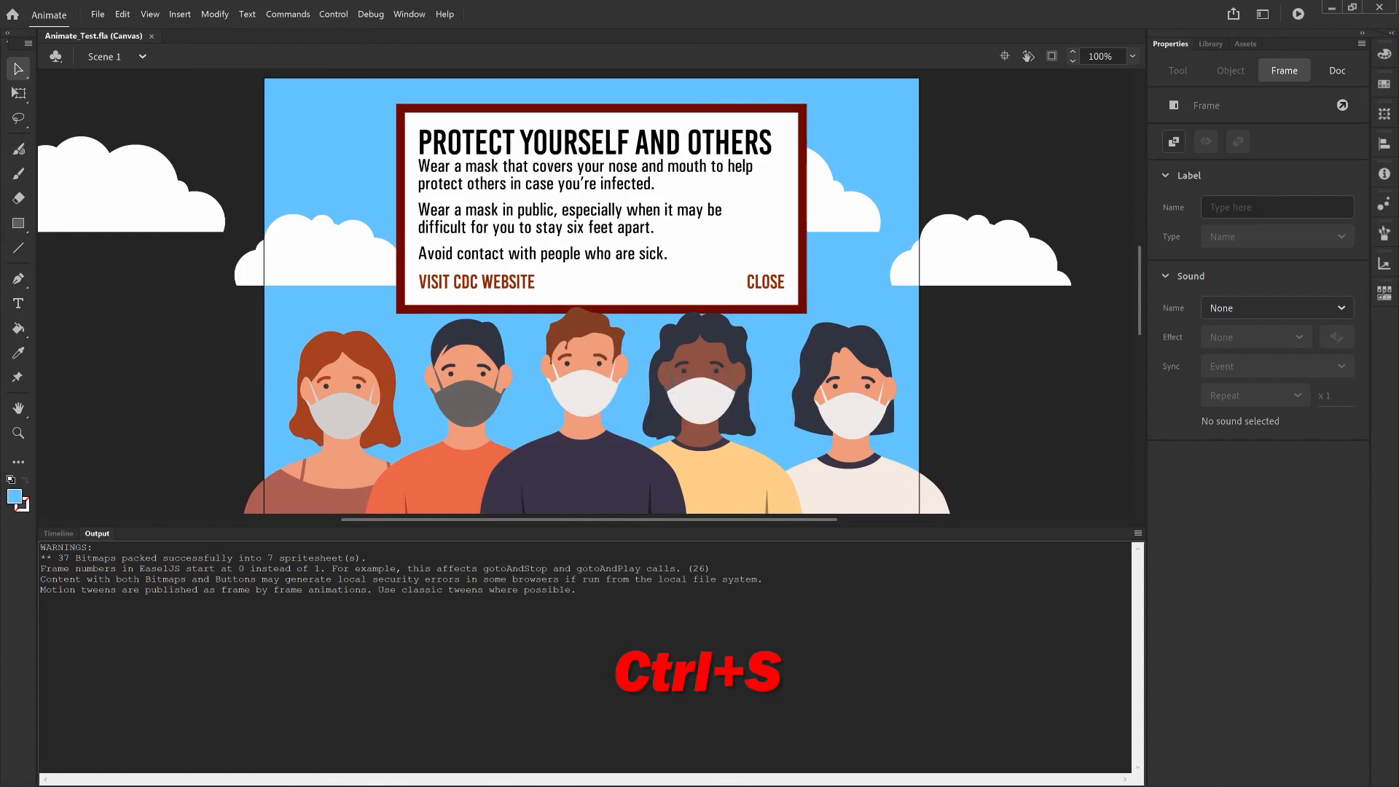